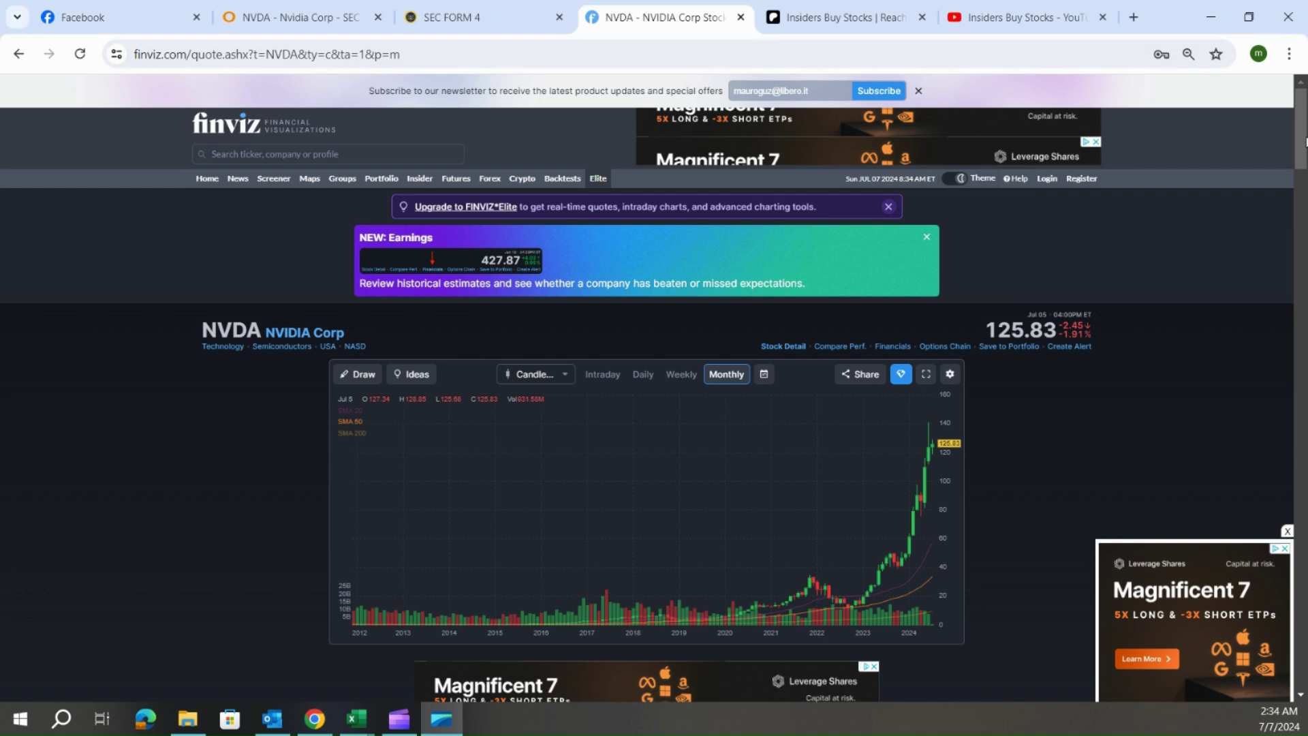
Minimize Chrome to reveal the NVDA monthly pivot on the Value sheet
scroll(655, 409, "down", 3)
scroll(736, 211, "up", 1)
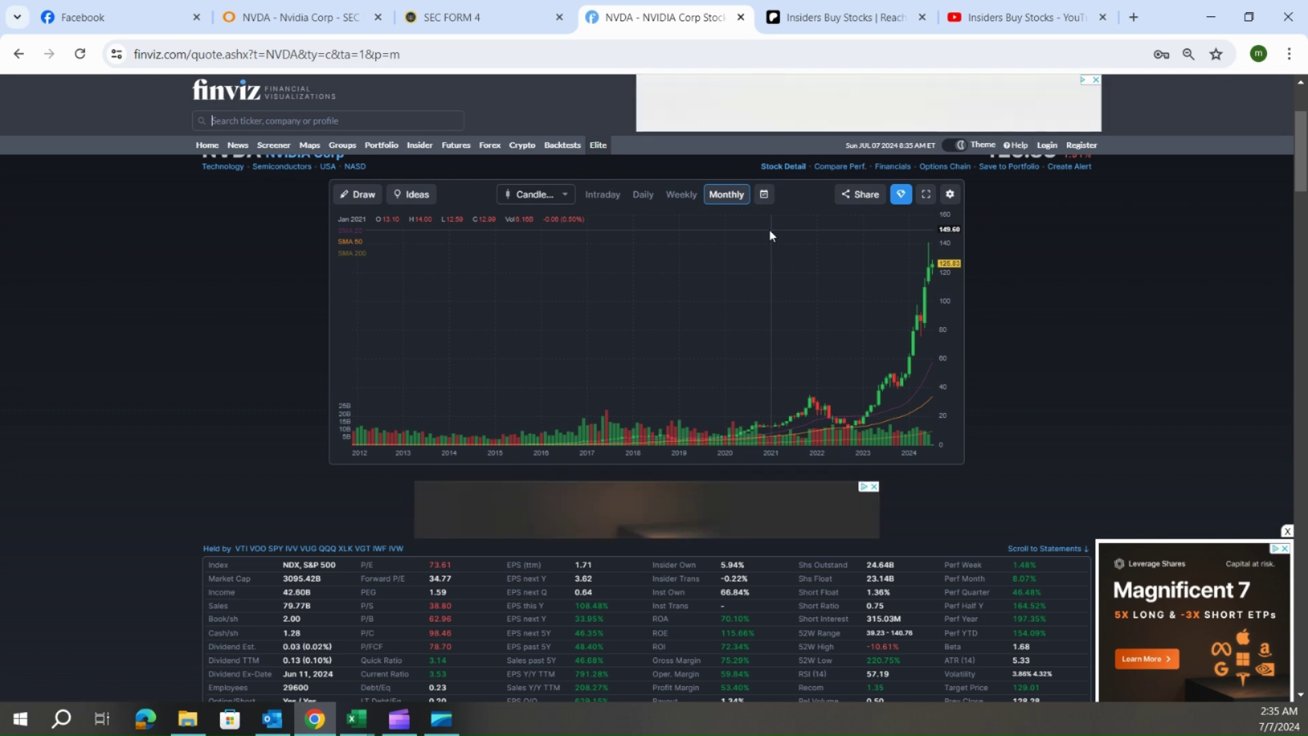
mouse_move(884, 6)
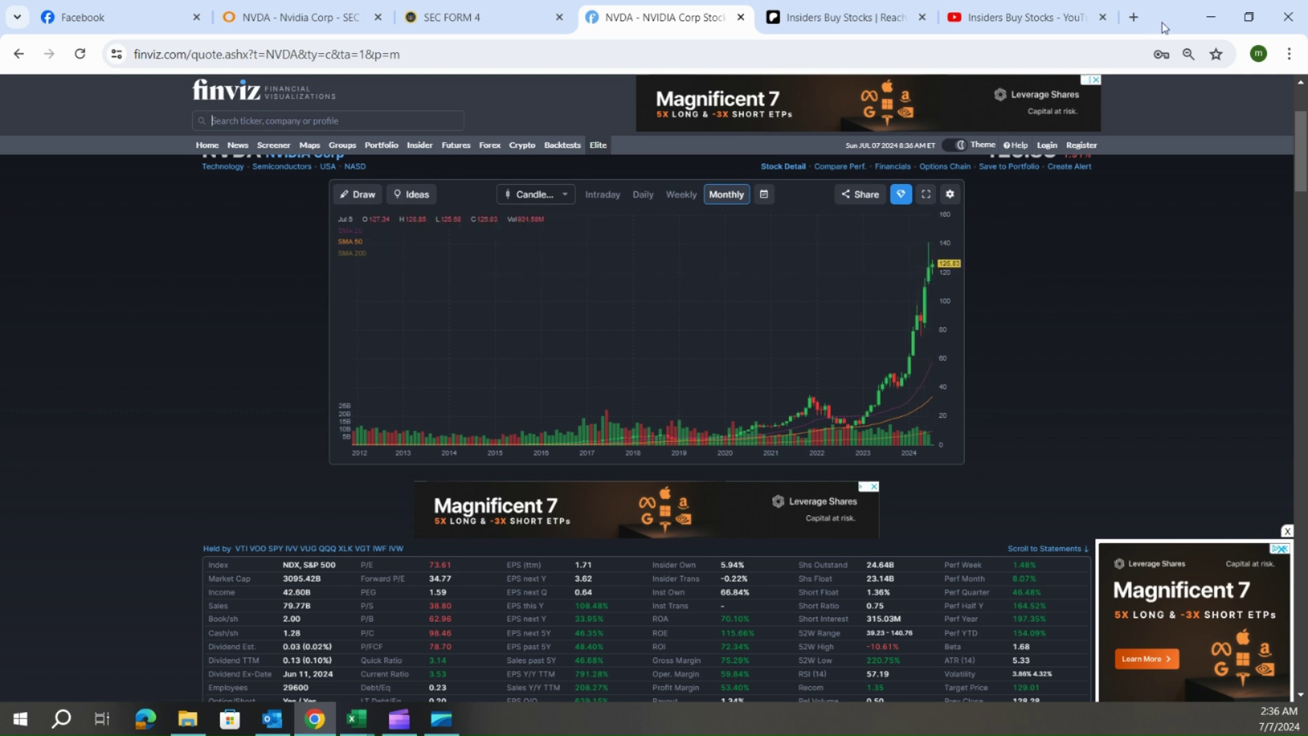
left_click(1205, 18)
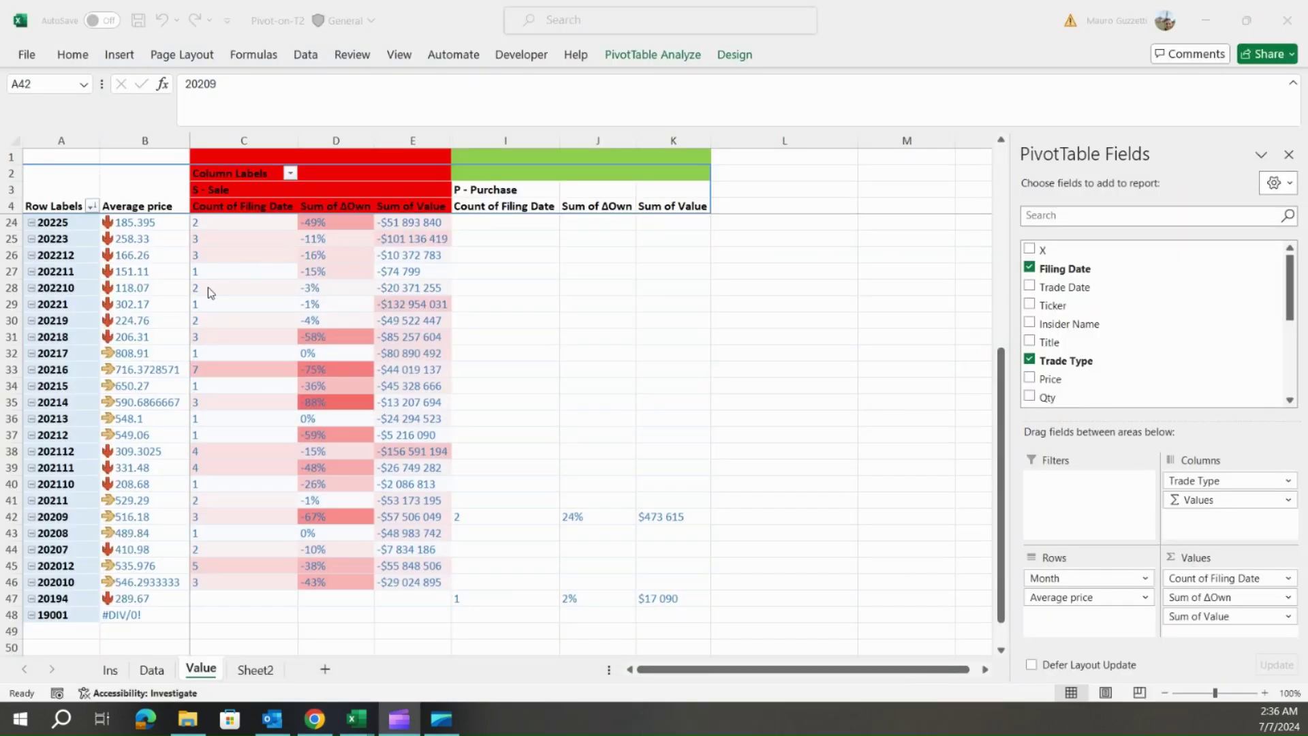
Step through the pivot's Average price column from month 20211 past the bottom, ending on 20247
key("Right")
key("Up")
key("Up")
key("Up")
key("Up")
key("Up")
key("Up")
key("Up")
key("Up")
key("Up")
key("Up")
key("Up")
key("Up")
key("Up")
key("Up")
key("Up")
key("Up")
key("Up")
key("Up")
key("Up")
key("Up")
key("Up")
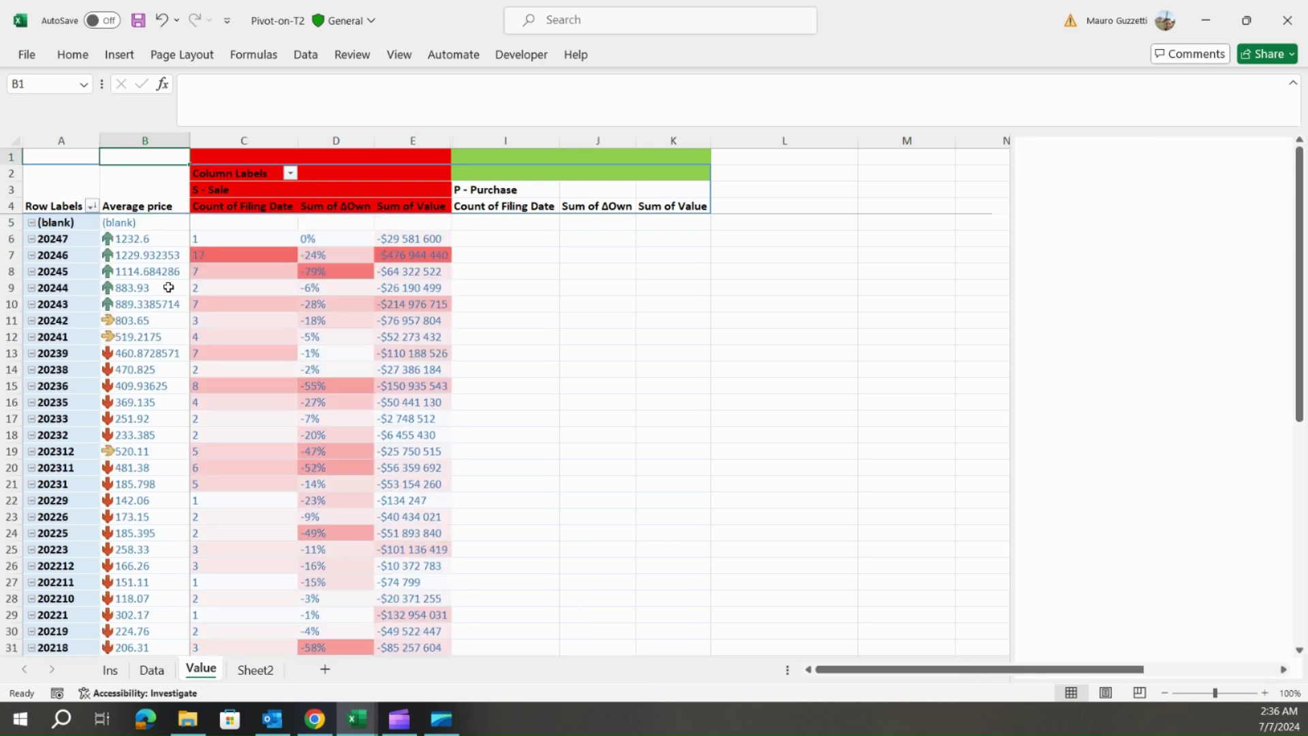
key("Down")
key("Down")
key("Down")
key("Down")
key("Down")
key("Down")
key("Down")
key("Down")
key("Down")
key("Down")
key("Down")
key("Down")
key("Down")
key("Down")
key("Down")
key("Down")
key("Down")
key("Down")
key("Down")
key("Down")
key("Down")
key("Down")
key("Down")
key("Left")
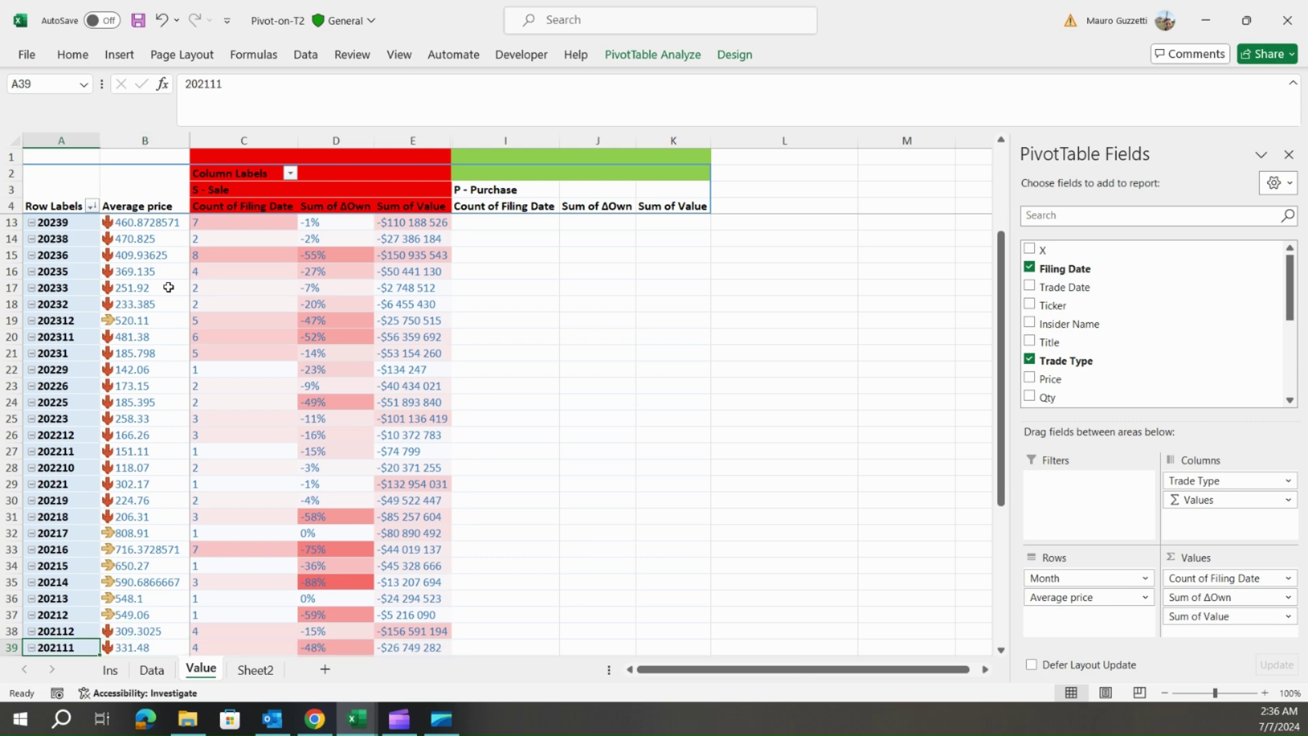
key("Down")
key("Down")
key("Down")
key("Down")
key("Down")
key("Down")
key("Down")
key("Down")
key("Down")
key("Down")
key("Down")
key("Right")
key("Up")
key("Up")
key("Up")
key("Up")
key("Up")
key("Up")
key("Up")
key("Up")
key("Up")
key("Up")
key("Up")
key("Up")
key("Up")
key("Up")
key("Up")
key("Up")
key("Up")
key("Up")
key("Up")
key("Up")
key("Up")
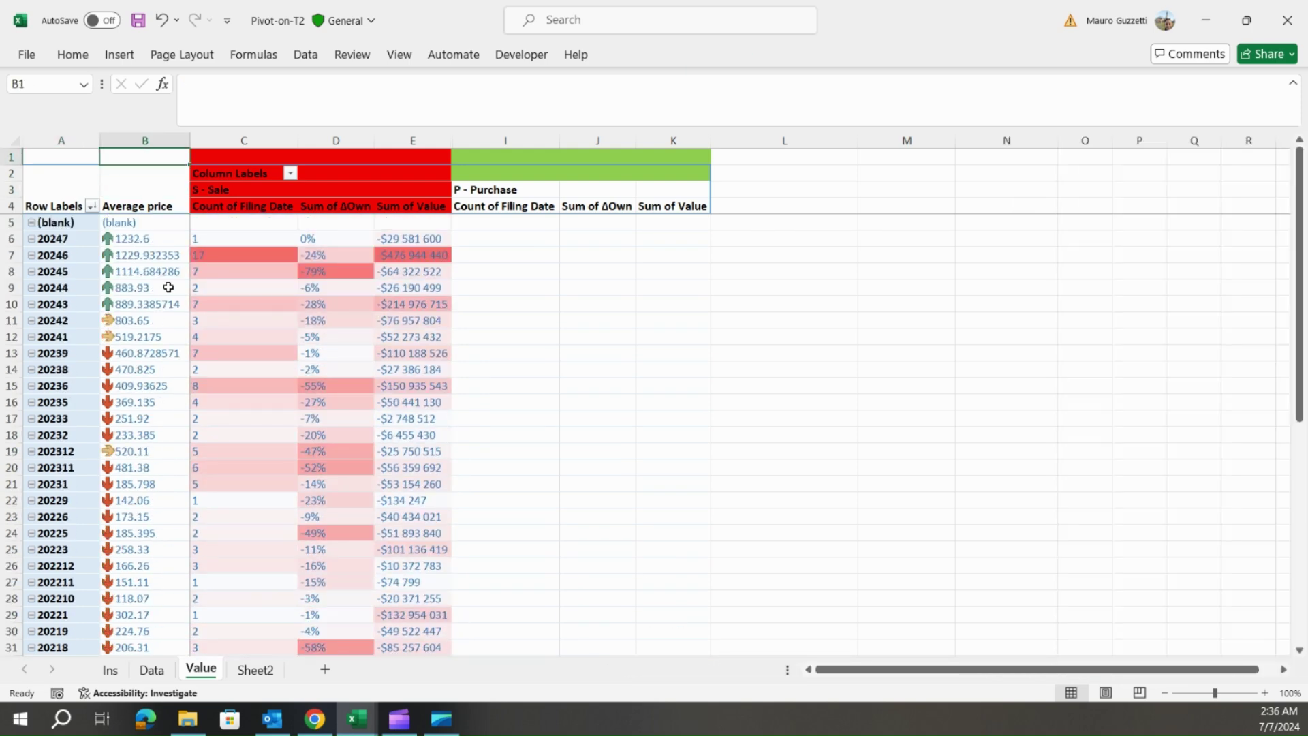
key("Down")
key("Down")
key("Down")
key("Down")
key("Down")
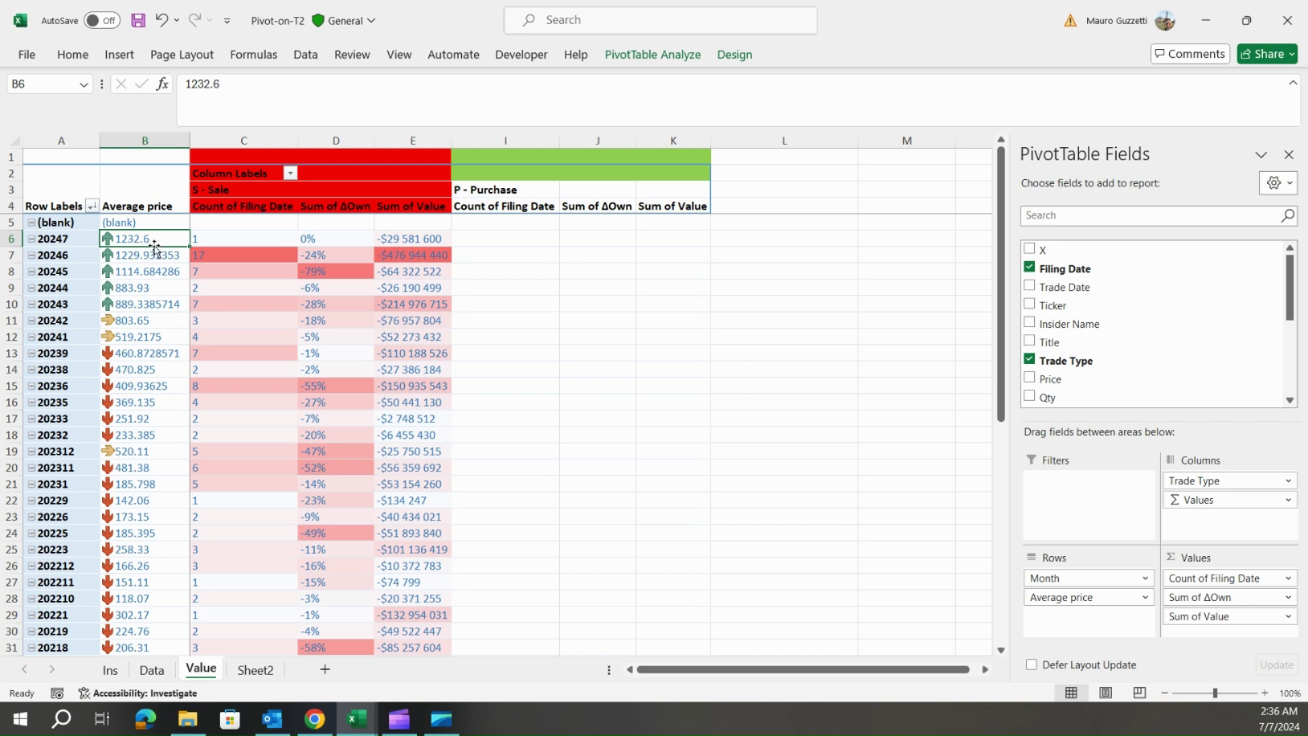
mouse_move(191, 271)
left_click(255, 258)
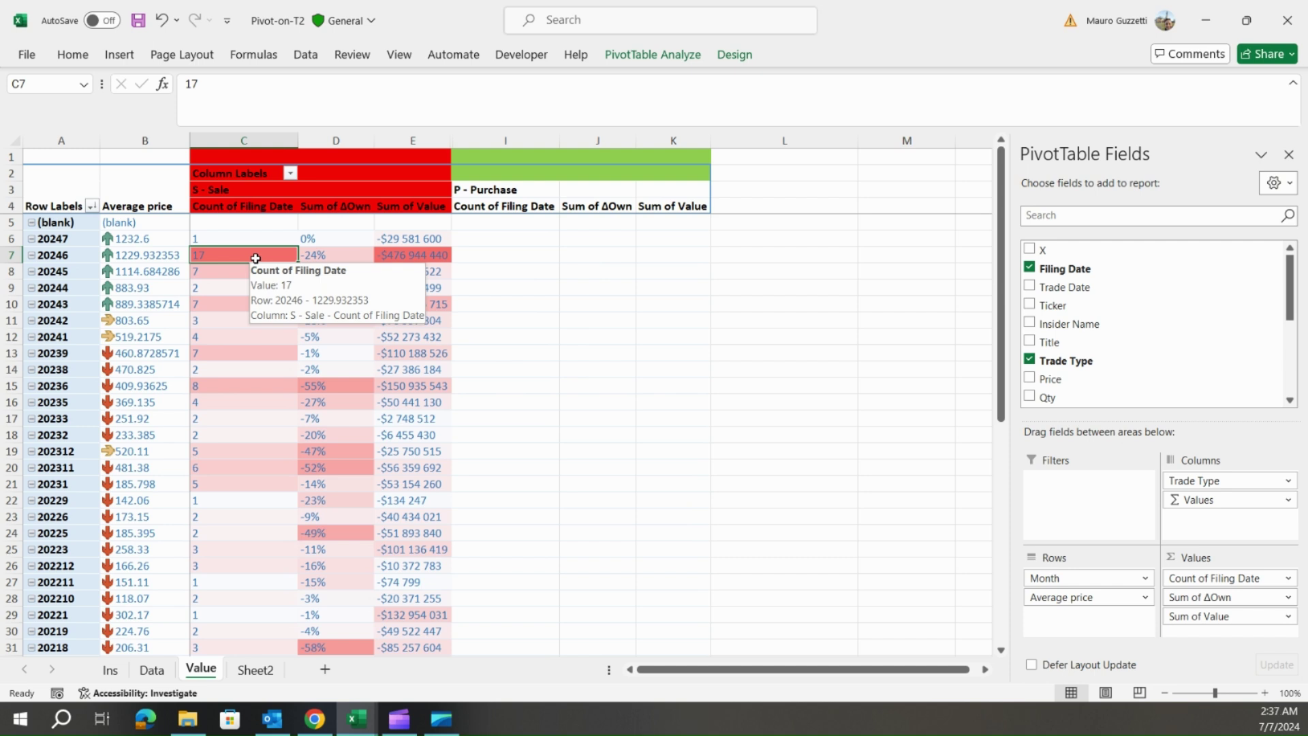
key("Right")
key("Right")
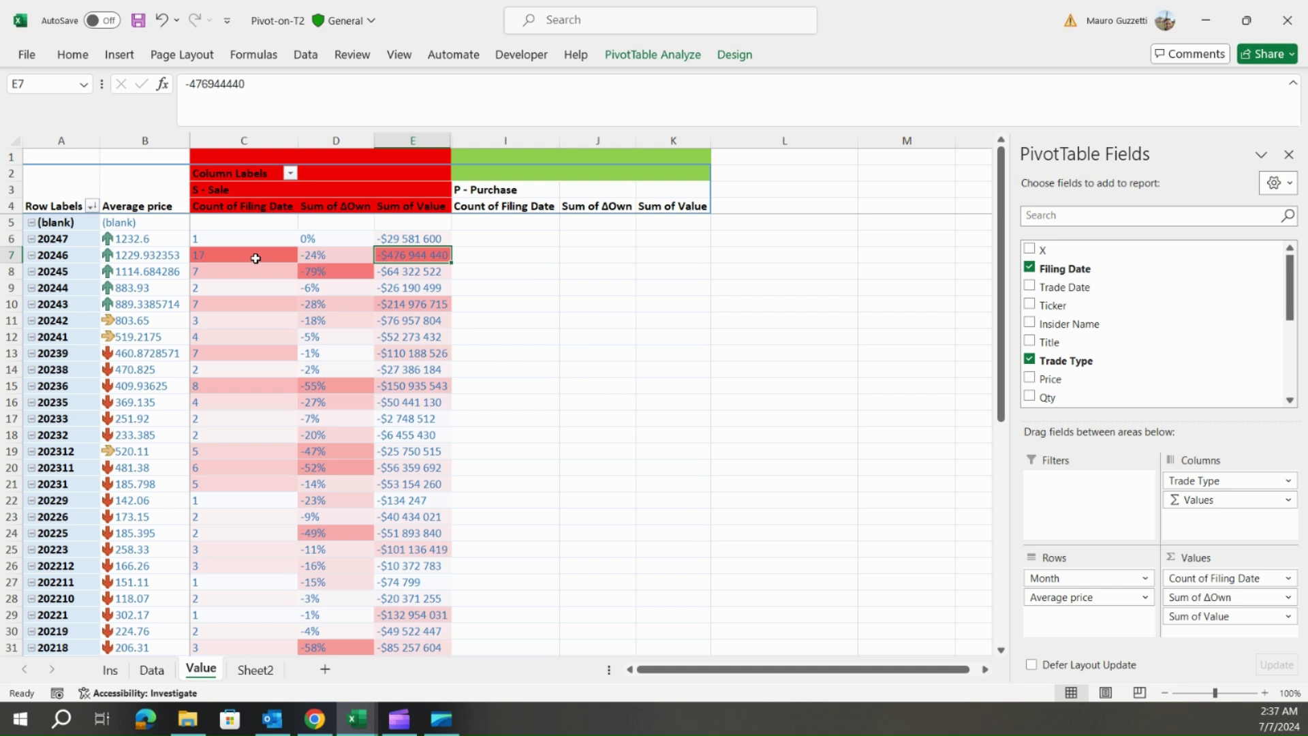
key("Down")
key("Down")
key("Down")
key("Down")
key("Down")
key("Down")
key("Down")
key("Down")
key("Down")
key("Down")
key("Down")
key("Down")
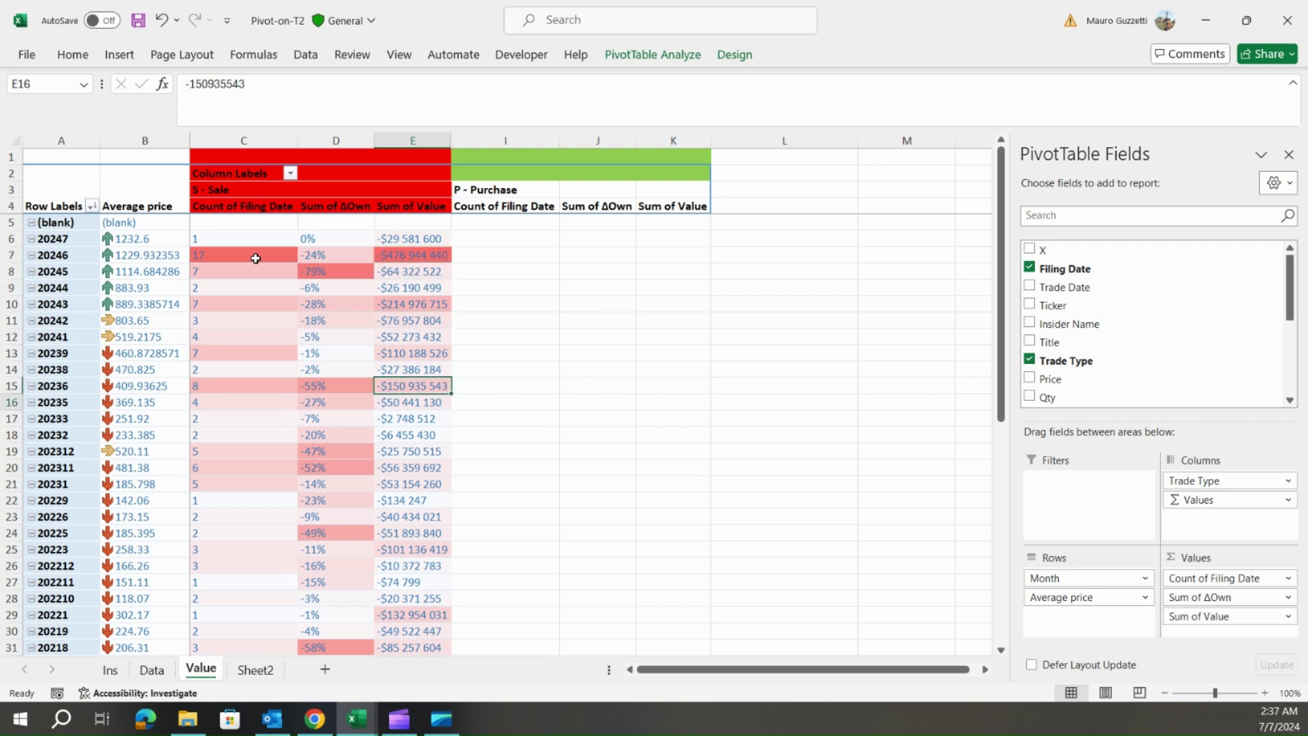
key("Left")
key("Down")
key("Down")
key("Down")
key("Down")
key("Down")
key("Down")
key("Down")
key("Down")
key("Down")
key("Down")
key("Down")
key("Down")
key("Down")
key("Down")
key("Down")
key("Down")
key("Down")
key("Down")
key("Down")
key("Down")
key("Down")
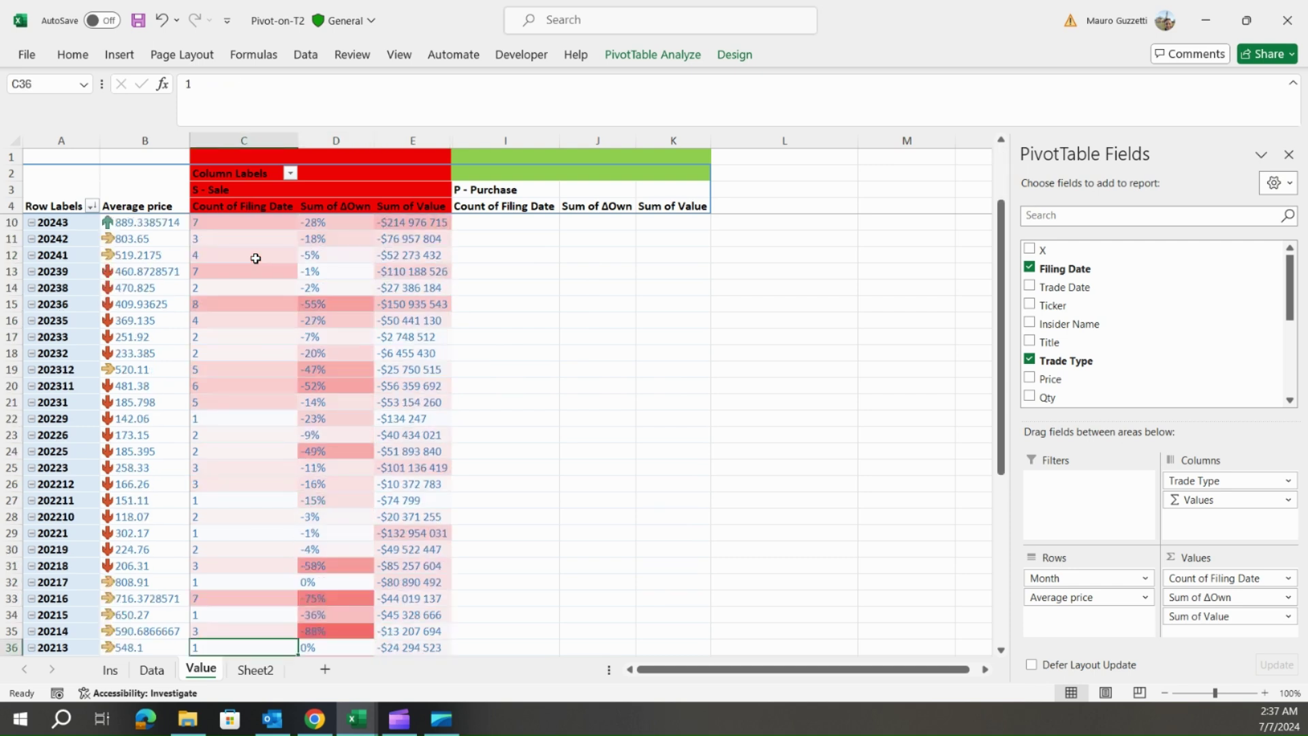
key("Left")
key("Up")
key("Up")
key("Up")
key("Up")
key("Up")
key("Up")
key("Up")
key("Up")
key("Up")
key("Up")
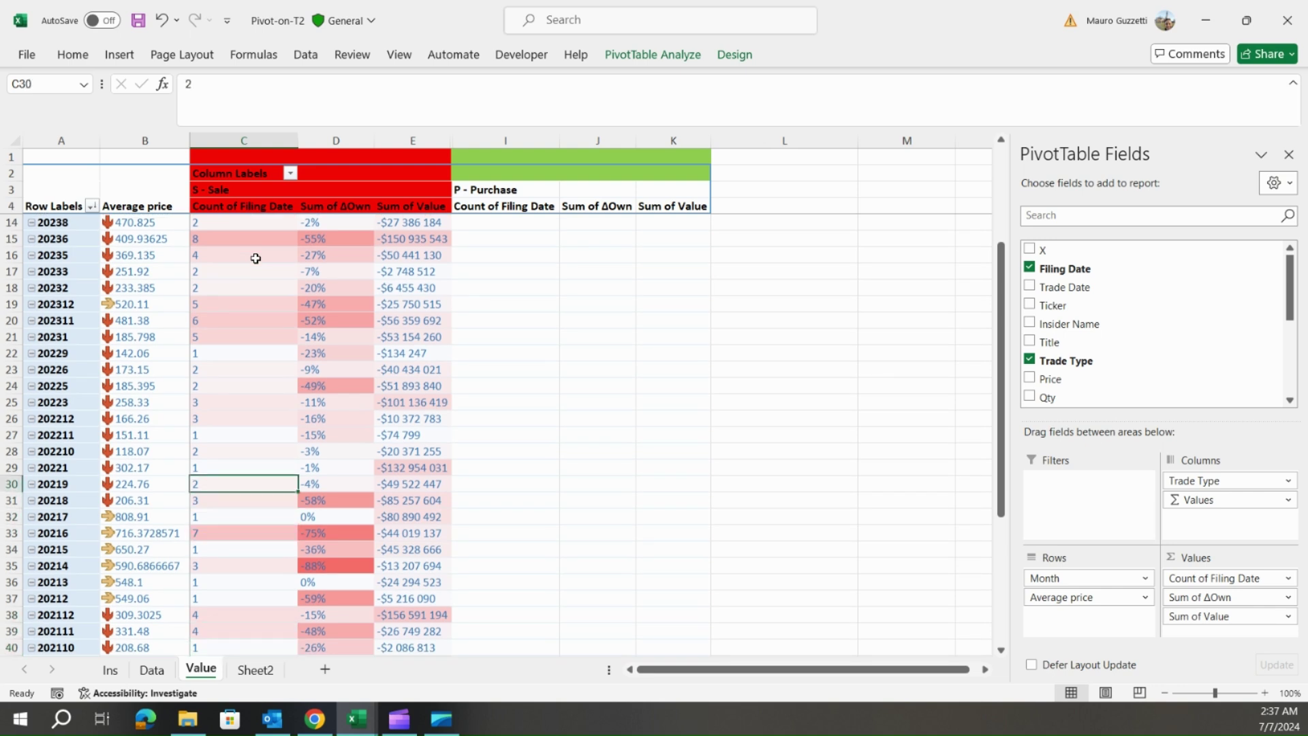
key("Down")
key("Down")
key("Down")
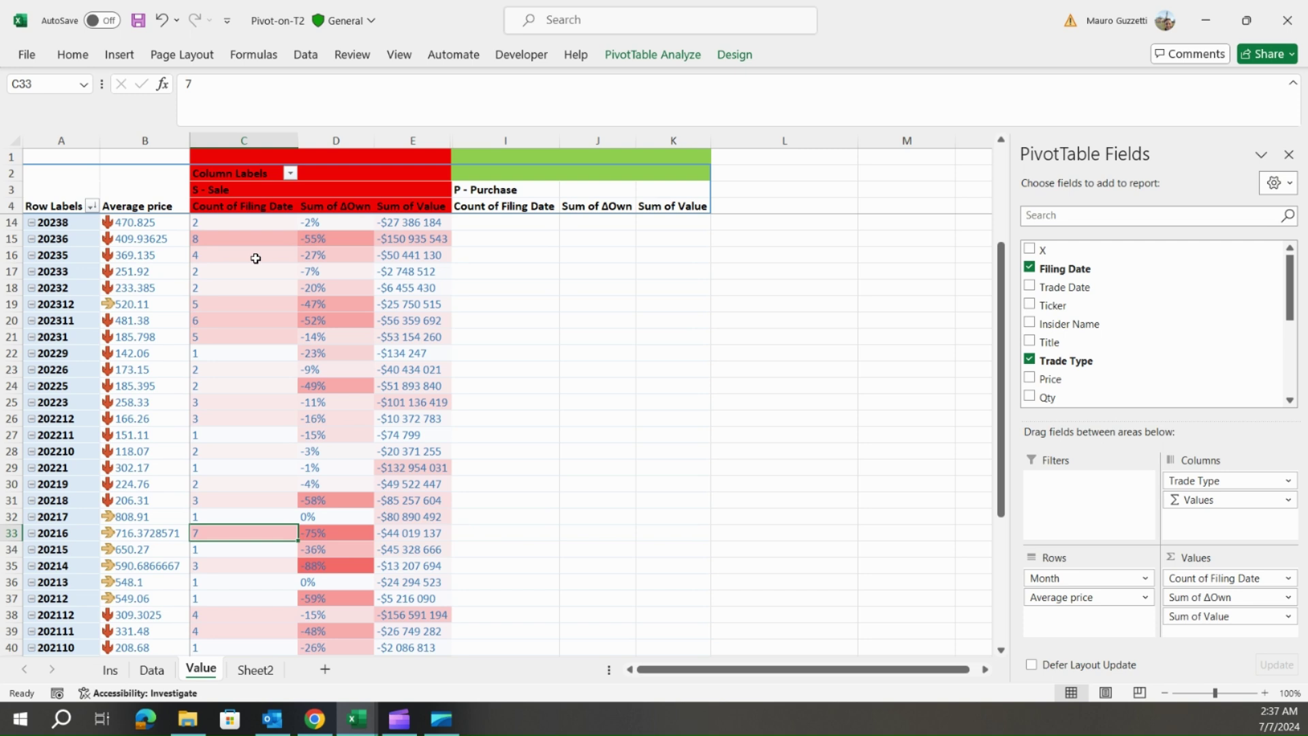
key("Up")
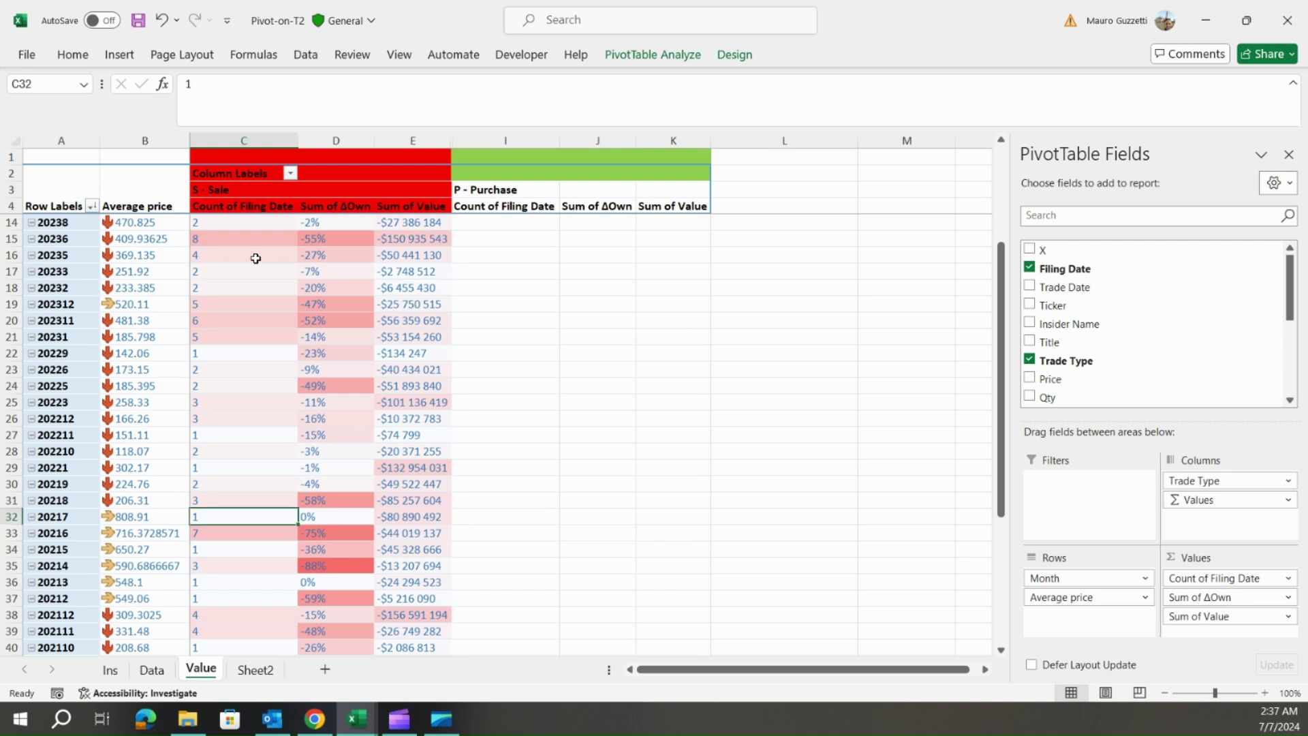
key("Down")
key("Down")
key("Down")
key("Down")
key("Down")
key("Down")
key("Down")
key("Down")
key("Down")
key("Down")
key("Down")
key("Down")
key("Down")
key("Down")
key("Down")
key("Down")
key("Down")
key("Down")
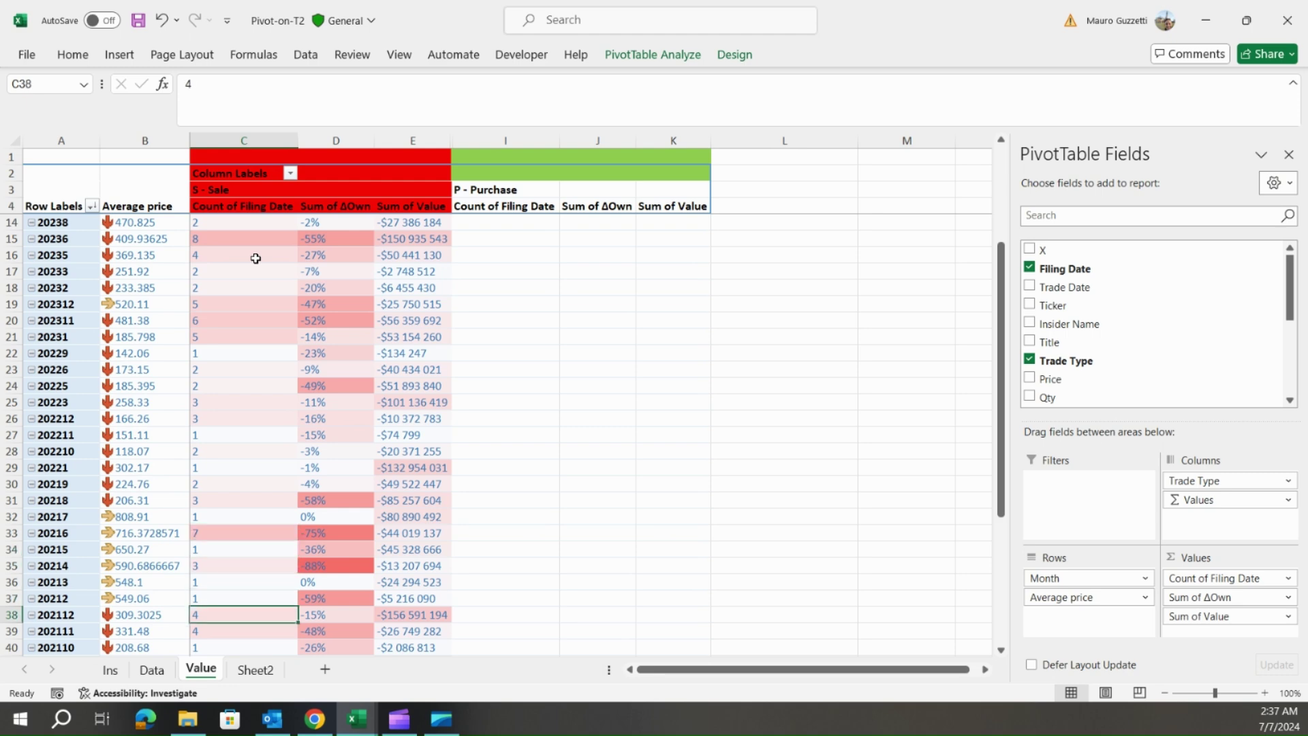
key("Up")
key("Up")
key("Up")
key("Up")
key("Up")
key("Up")
key("Up")
key("Up")
key("Up")
key("Up")
key("Up")
key("Up")
key("Up")
key("Up")
key("Up")
key("Up")
key("Up")
key("Up")
key("Up")
key("Up")
key("Down")
key("Down")
key("Down")
key("Down")
key("Down")
key("Down")
key("Down")
key("Down")
key("Right")
key("Down")
key("Down")
key("Down")
key("Down")
key("Down")
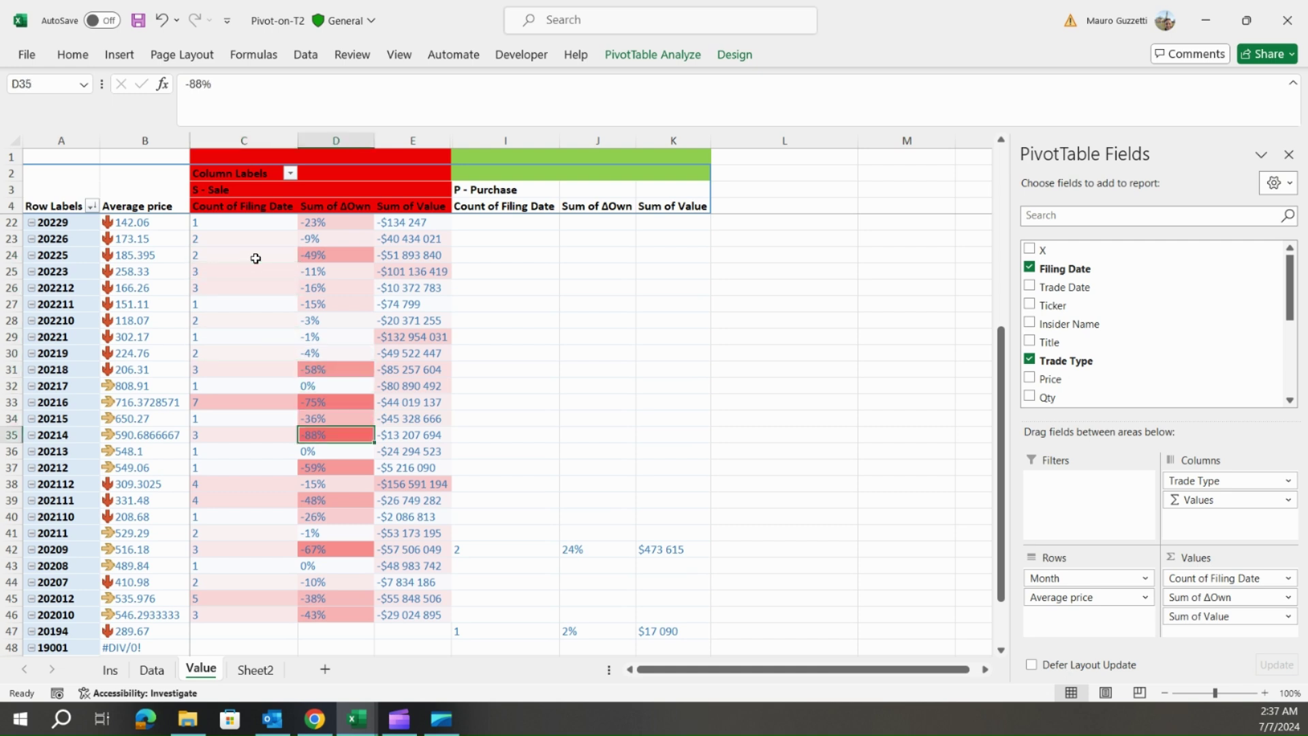
key("Left")
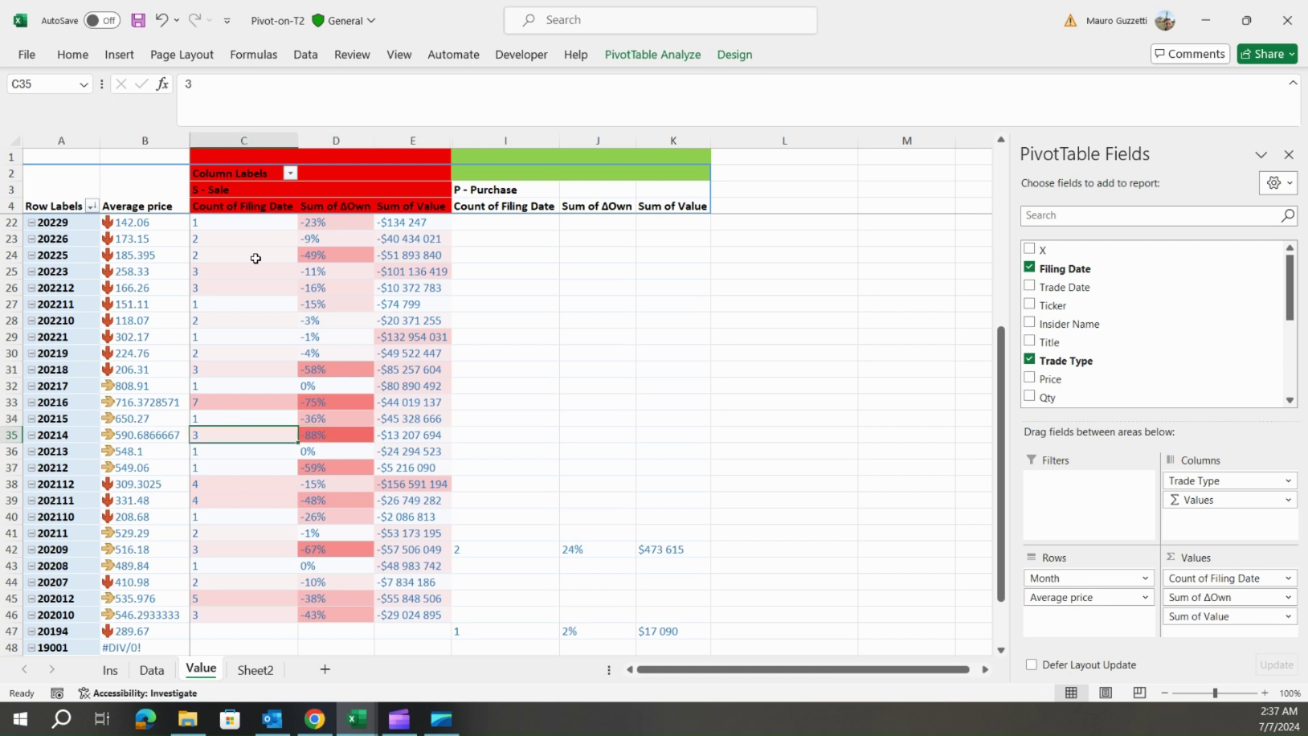
key("Right")
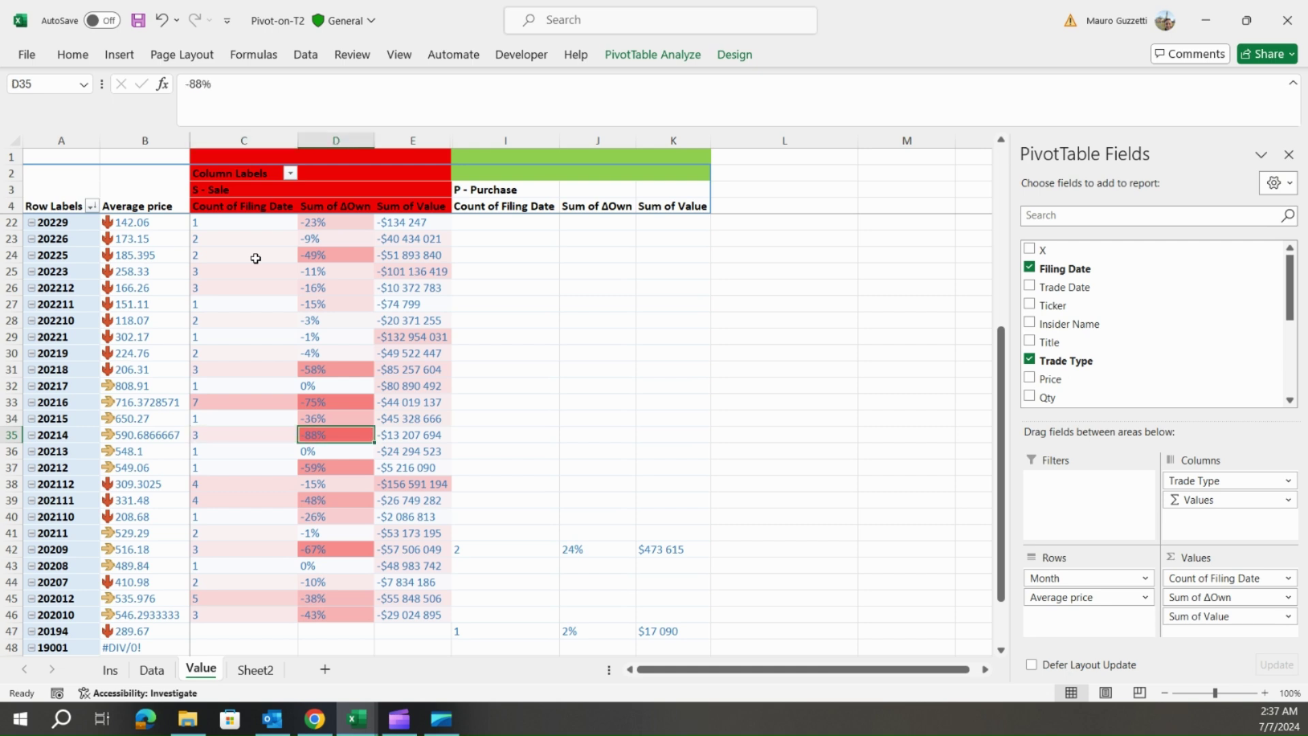
key("Up")
key("Up")
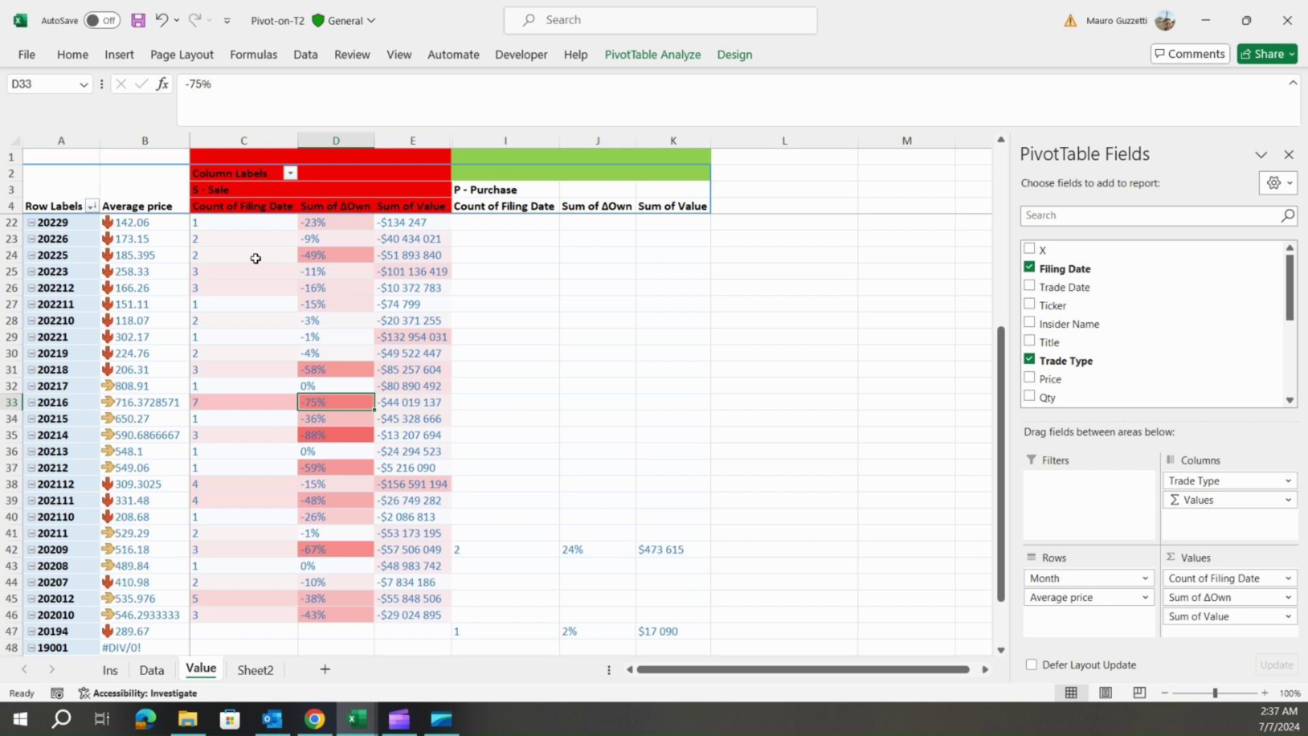
key("Up")
key("Up")
key("Up")
key("Up")
key("Up")
key("Up")
key("Up")
key("Up")
key("Up")
key("Up")
key("Up")
key("Up")
key("Up")
key("Up")
key("Up")
key("Up")
key("Up")
key("Up")
key("Up")
key("Up")
key("Down")
key("Down")
key("Down")
key("Down")
key("Down")
key("Down")
key("Down")
key("Down")
key("Down")
key("Up")
key("Up")
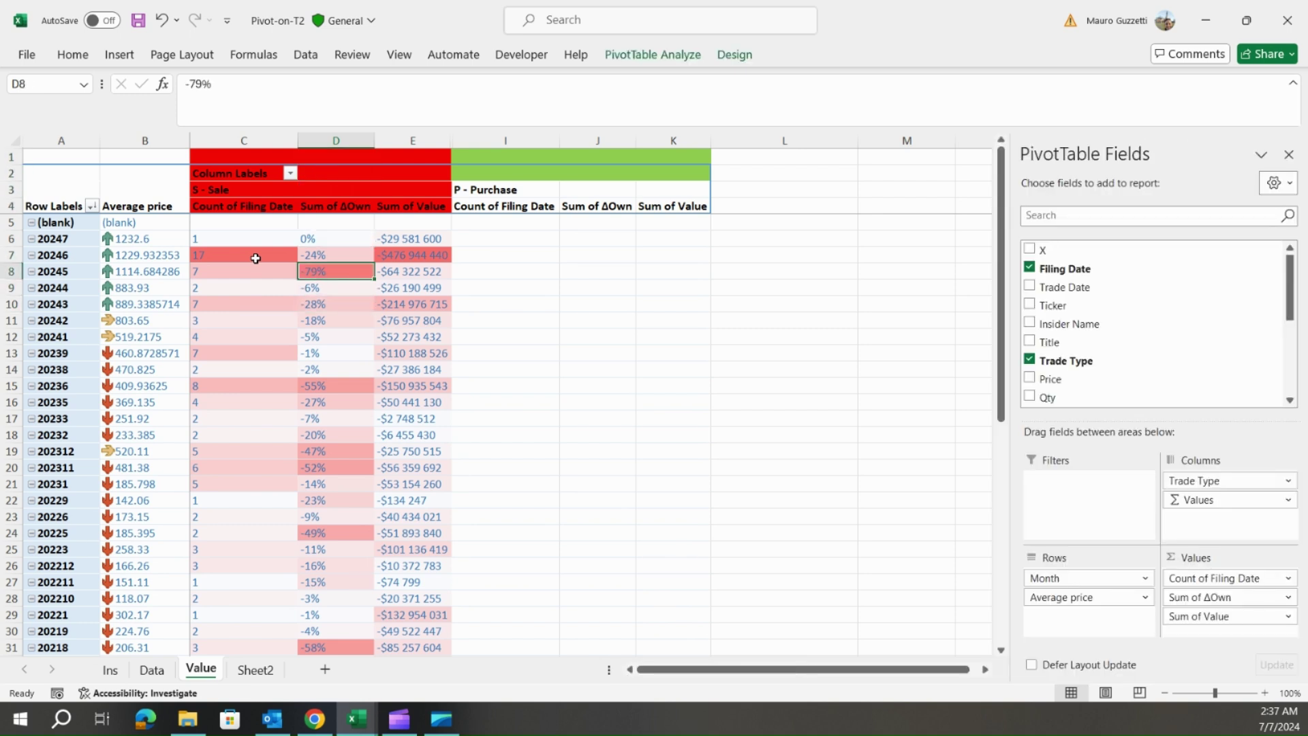
key("Up")
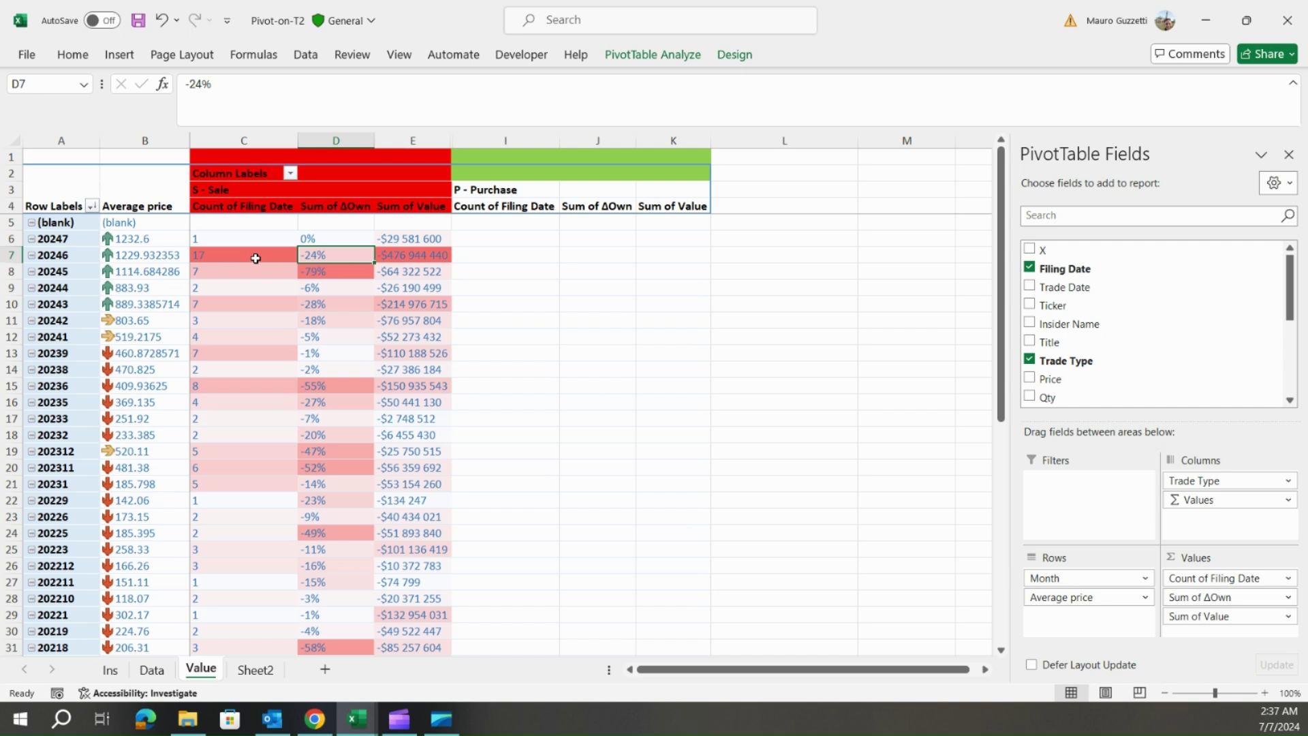
key("Right")
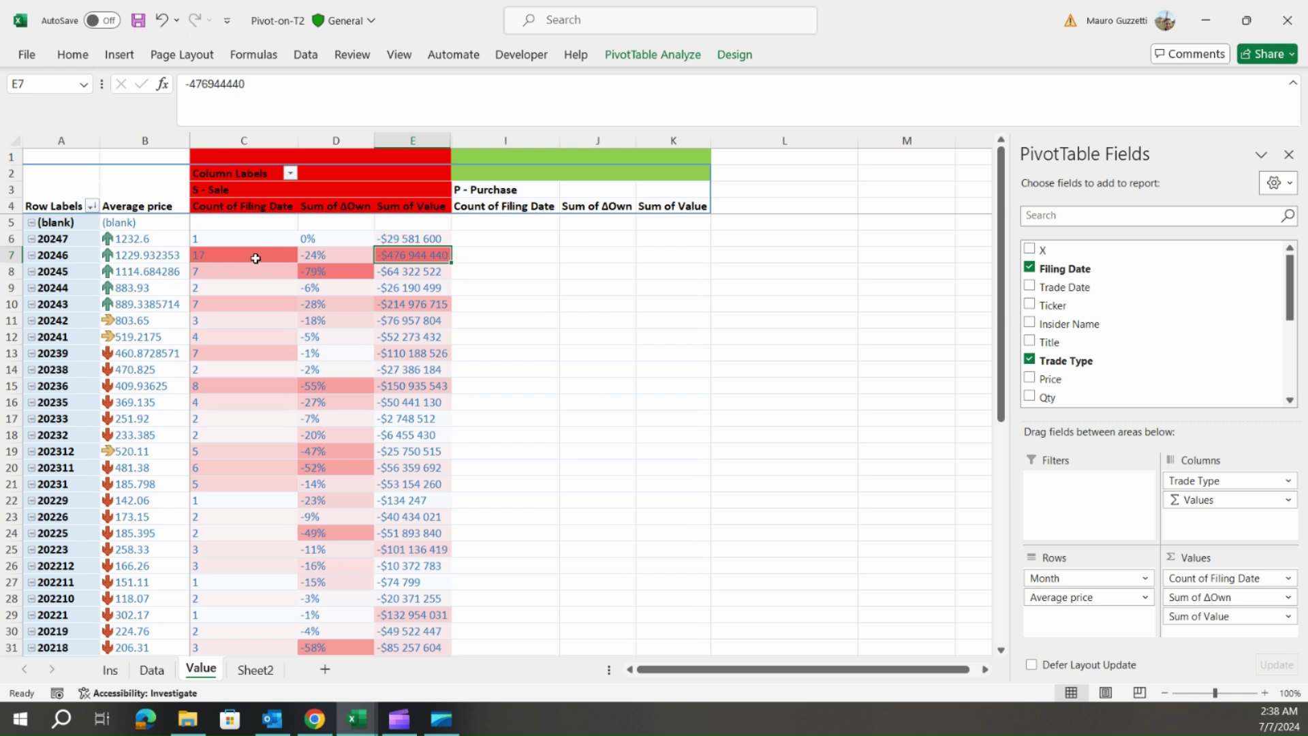
key("Down")
key("Down")
key("Down")
key("Down")
key("Down")
key("Down")
key("Down")
key("Down")
key("Down")
key("Down")
key("Down")
key("Down")
key("Down")
key("Down")
key("Down")
key("Down")
key("Down")
key("Down")
key("Down")
key("Down")
key("Down")
key("Down")
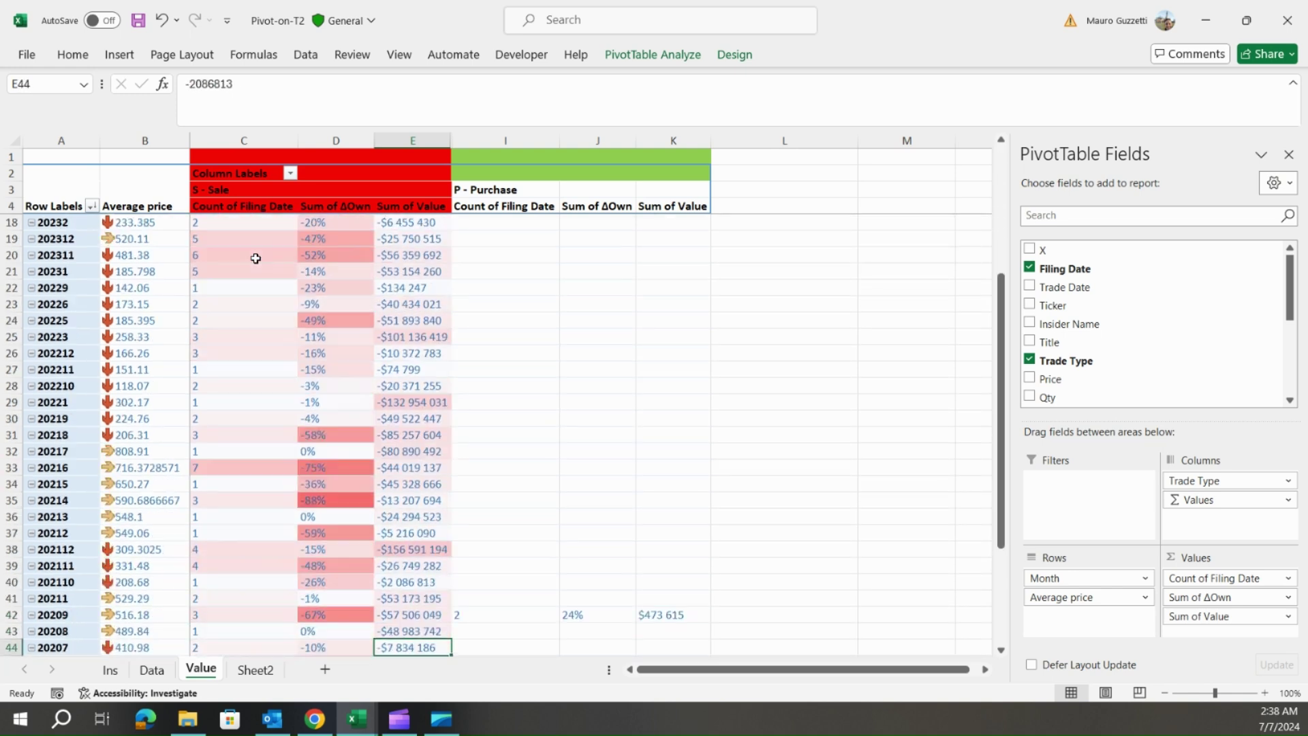
key("Down")
key("Down")
key("Down")
key("Down")
key("Down")
key("Down")
key("Down")
key("Up")
key("Up")
key("Up")
key("Up")
key("Up")
key("Up")
key("Up")
key("Up")
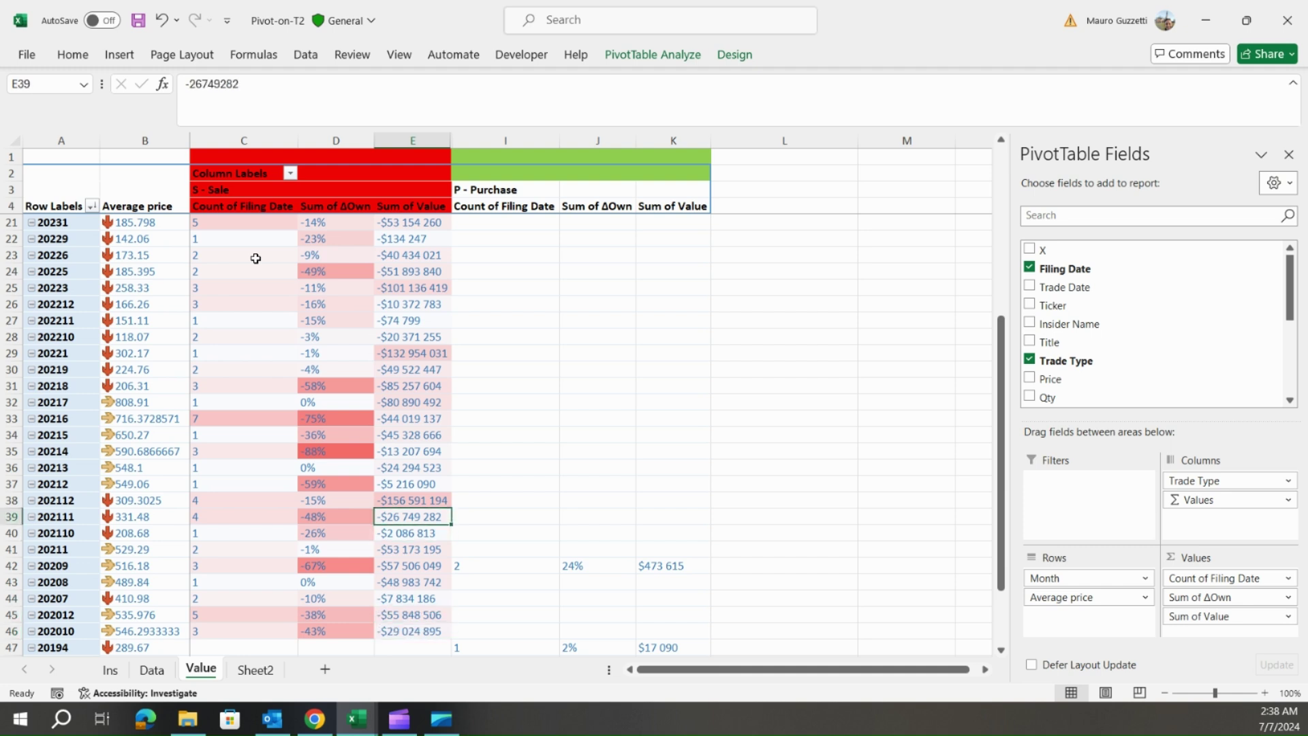
key("Up")
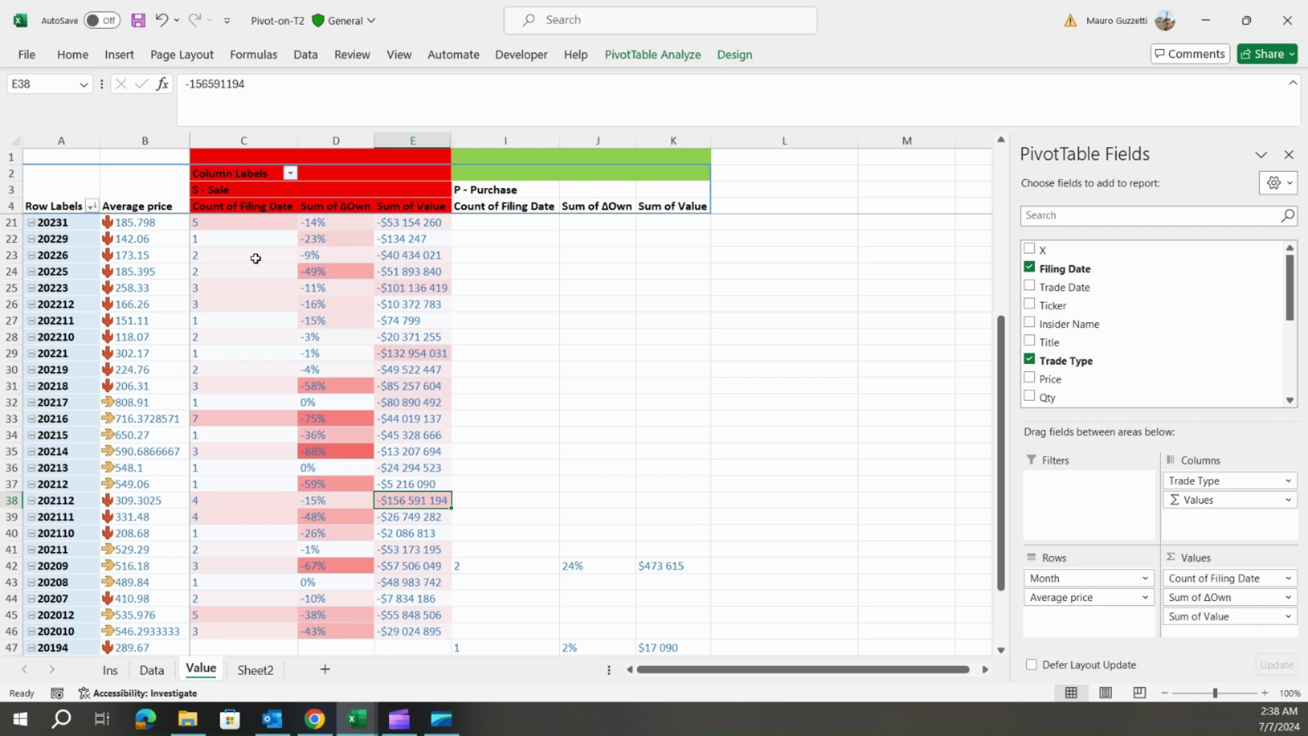
key("Down")
key("Down")
key("Down")
key("Down")
key("Down")
key("Down")
key("Down")
key("Down")
key("Down")
key("Down")
key("Down")
key("Down")
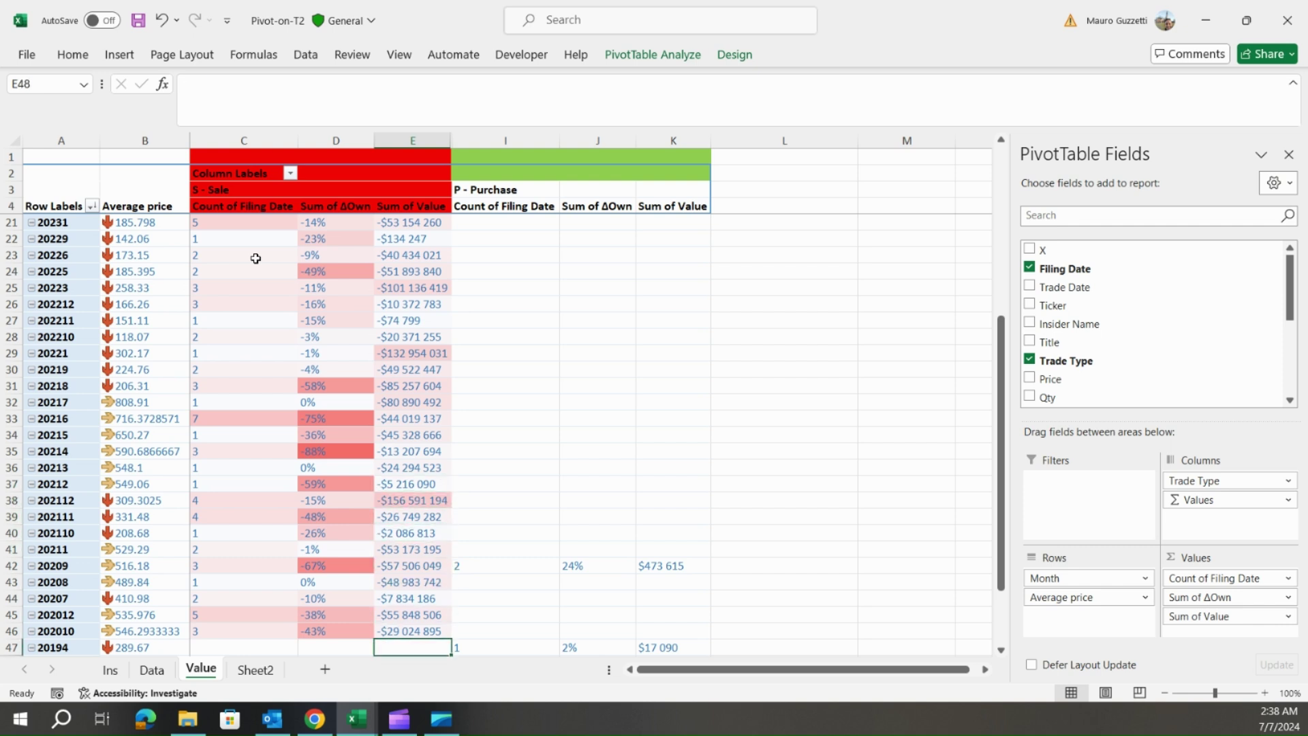
key("Up")
key("Up")
key("Up")
key("Up")
key("Up")
key("Up")
key("Up")
key("Up")
key("Up")
key("Up")
key("Up")
key("Up")
key("Up")
key("Up")
key("Up")
key("Up")
key("Up")
key("Up")
key("Up")
key("Up")
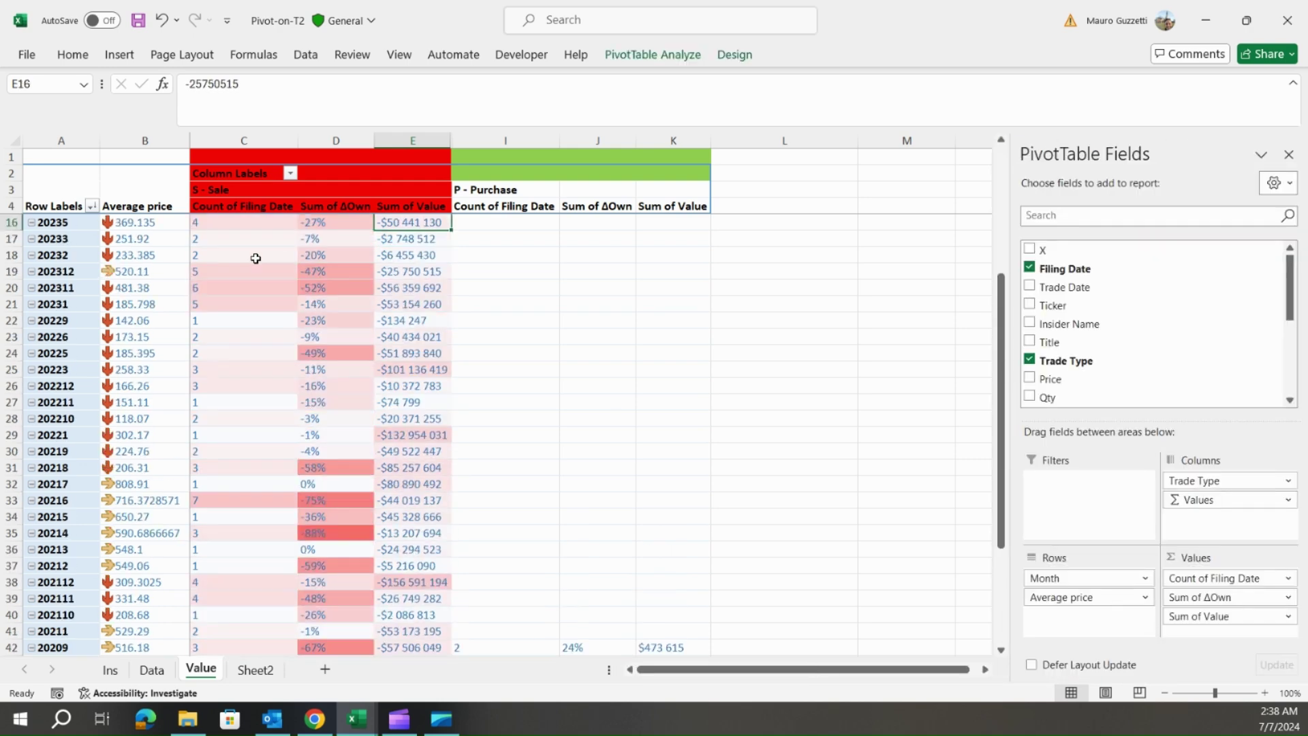
key("Up")
key("Up")
key("Up")
key("Up")
key("Up")
key("Up")
key("Up")
key("Up")
key("Up")
key("Up")
key("Down")
key("Down")
key("Down")
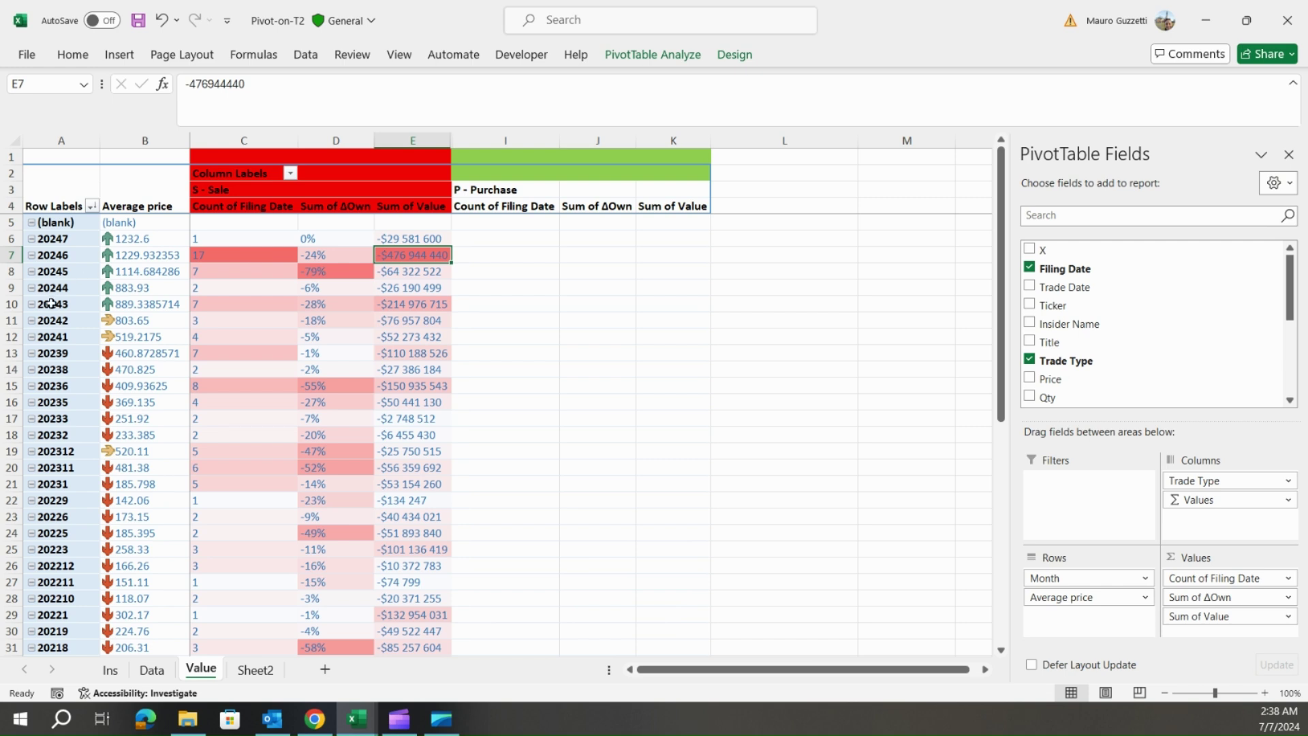
left_click_drag(11, 305, 11, 337)
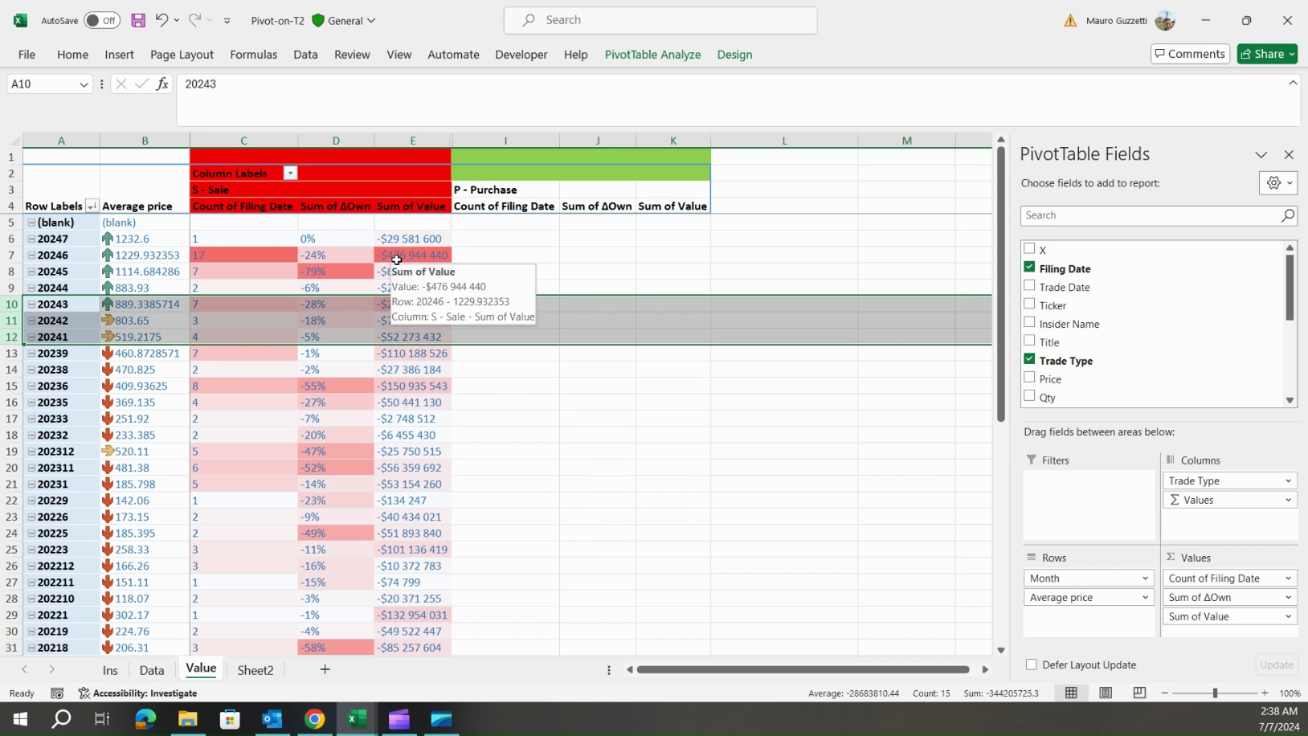
left_click(397, 262)
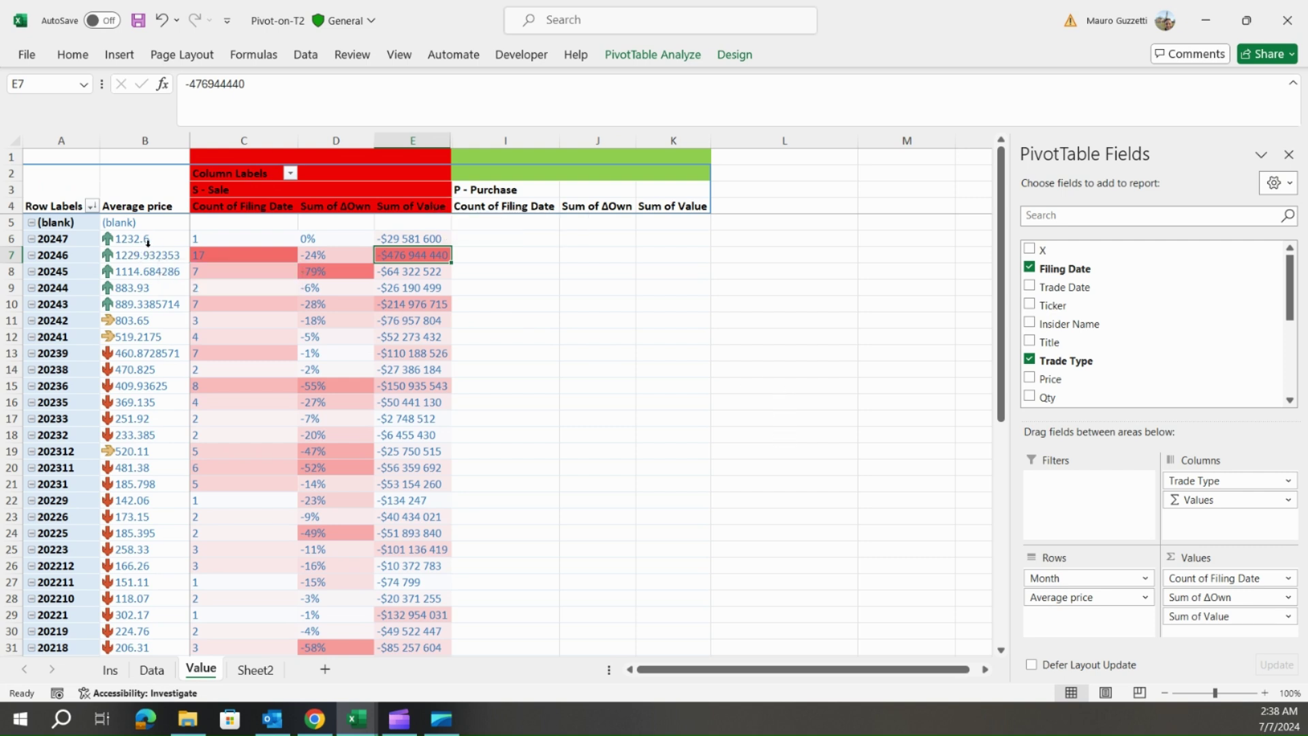
left_click(3, 255)
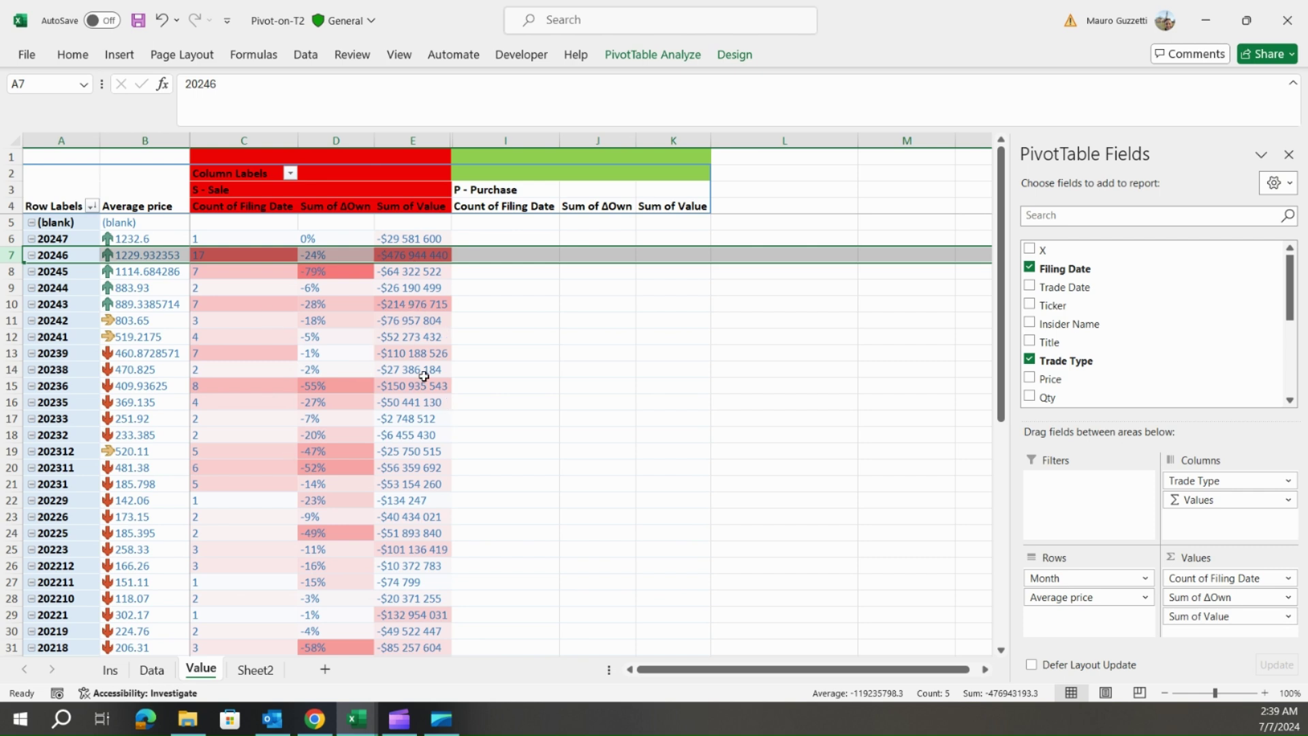
left_click(151, 670)
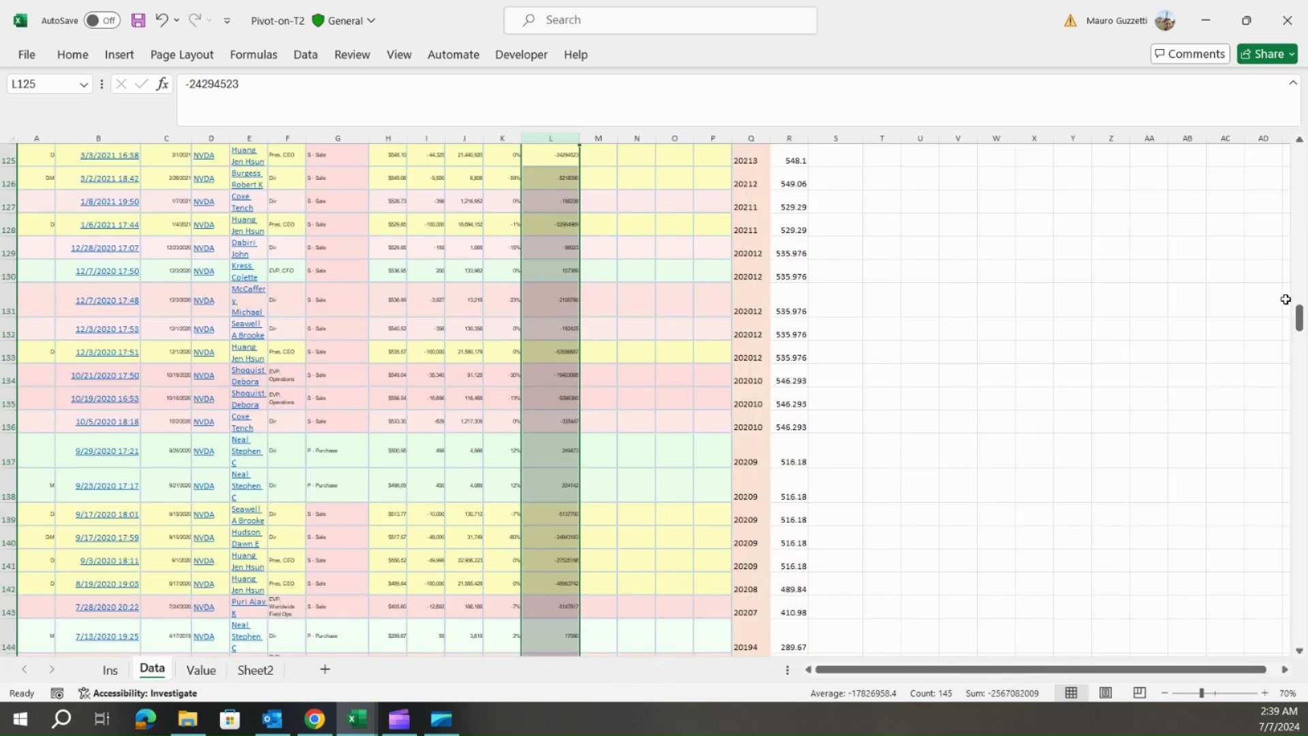
left_click_drag(1299, 312, 1276, 155)
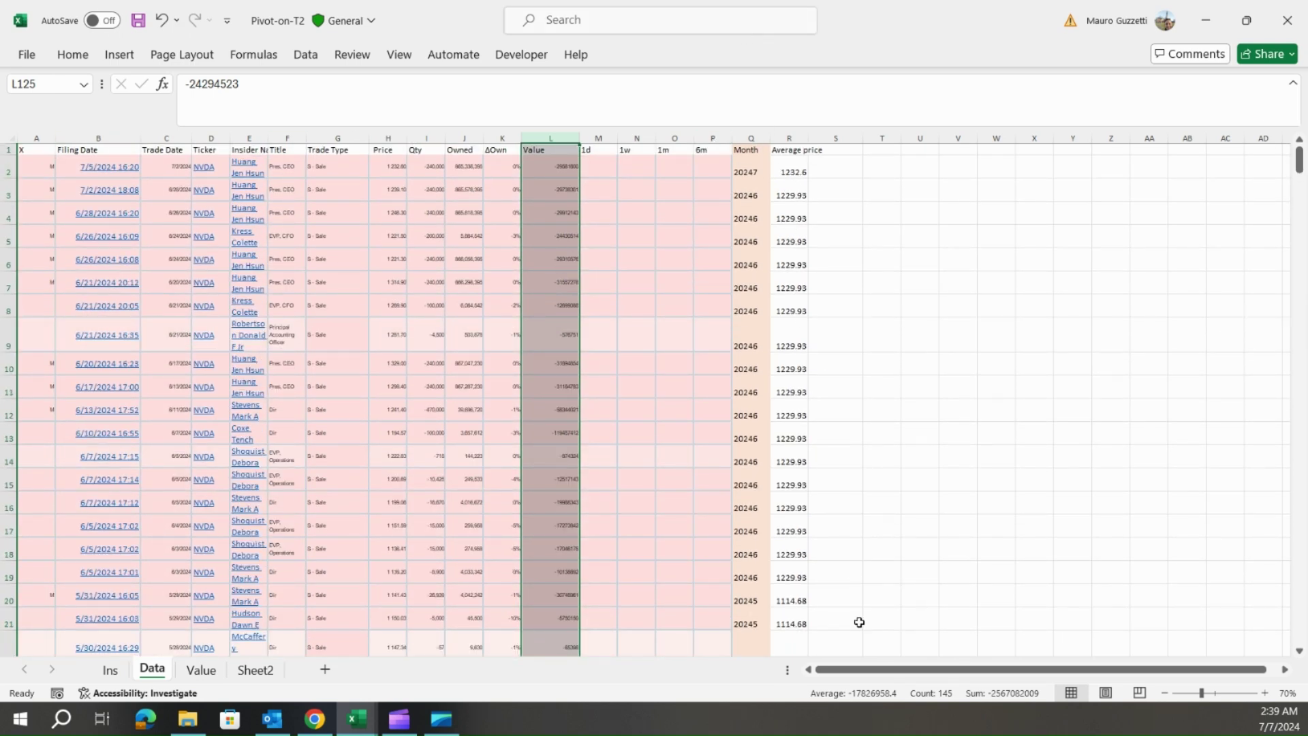
left_click(742, 170)
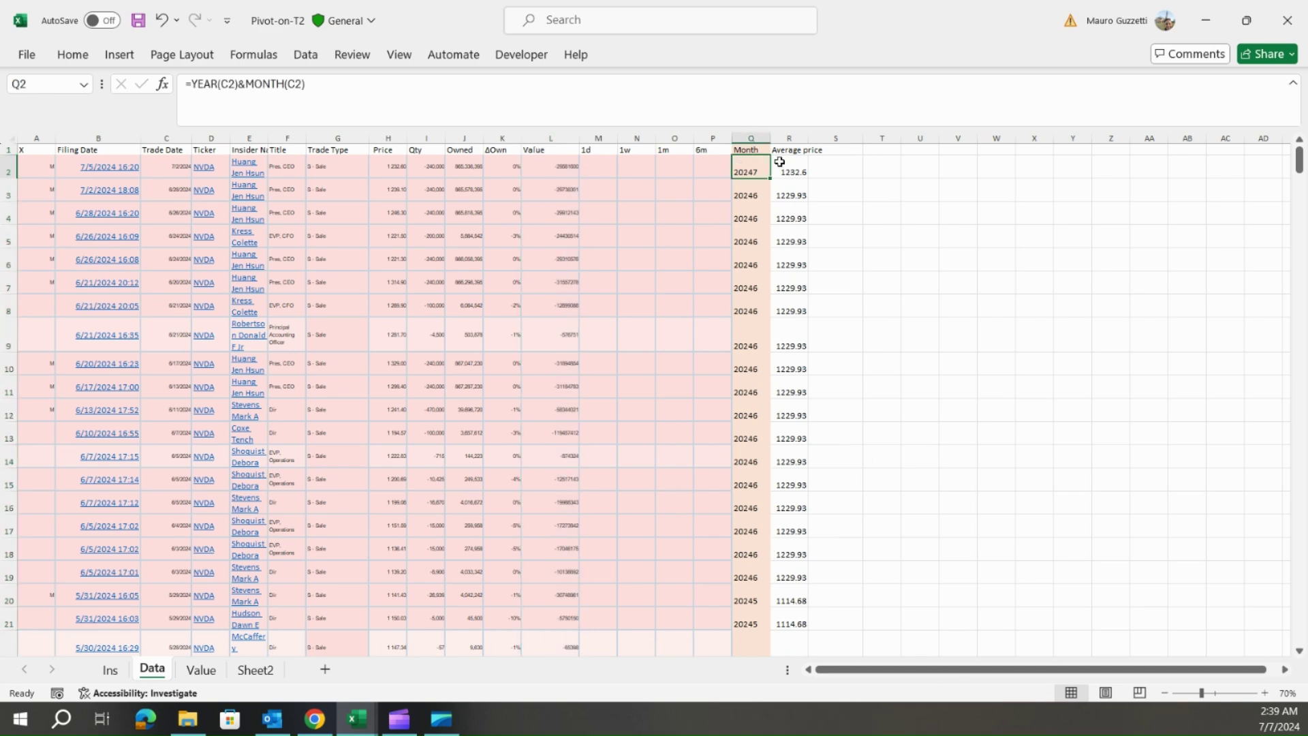
left_click(779, 163)
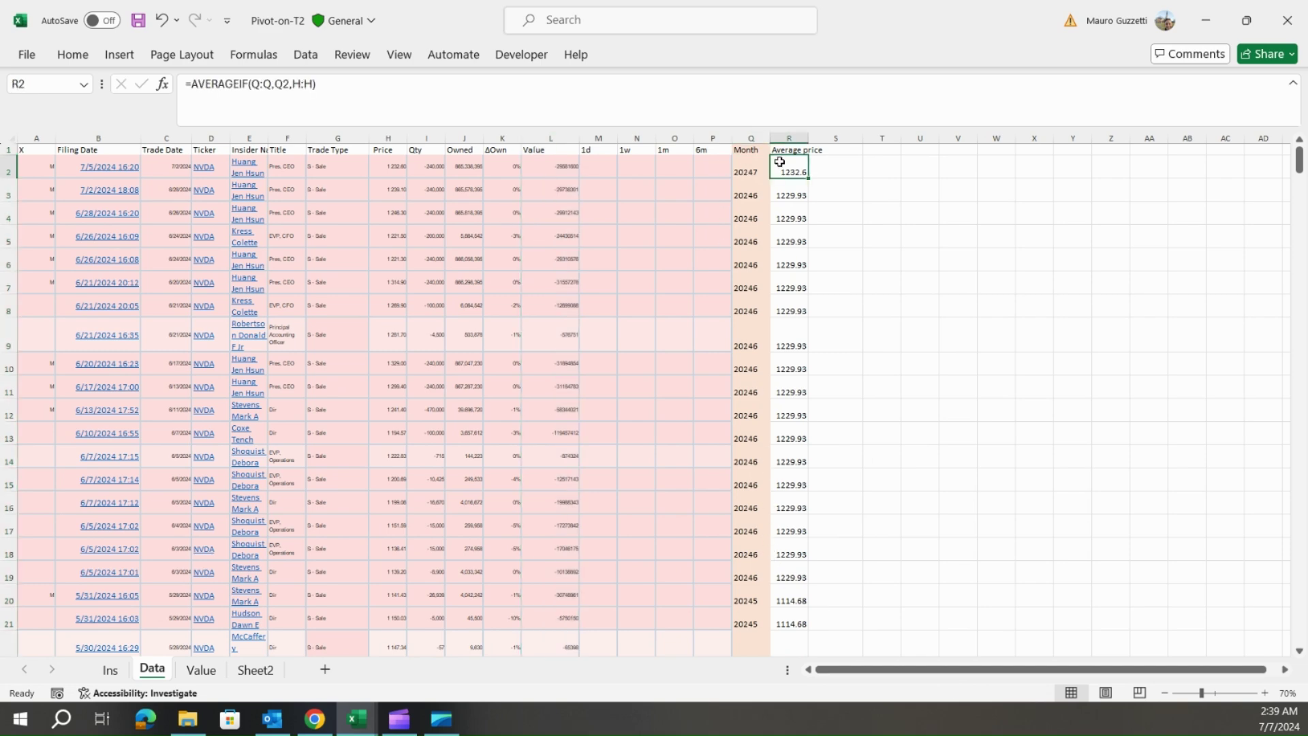
left_click(196, 673)
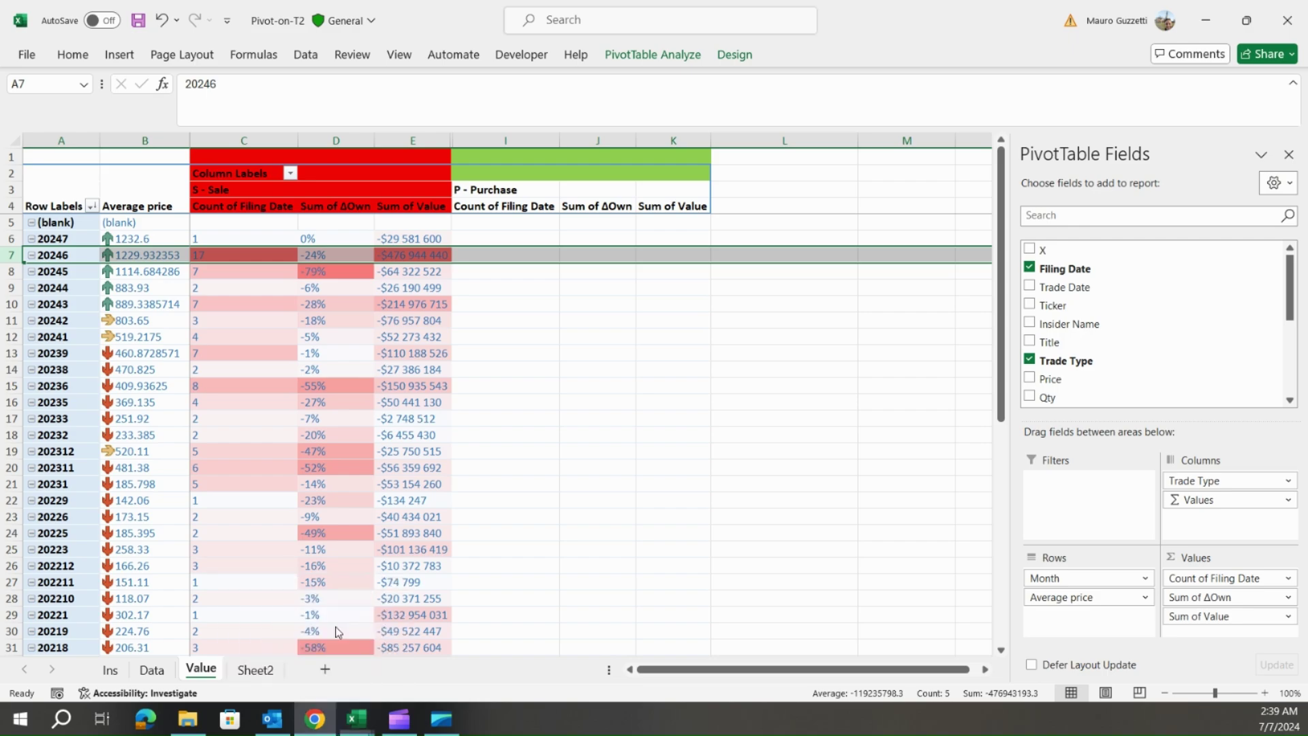
key("alt+Tab")
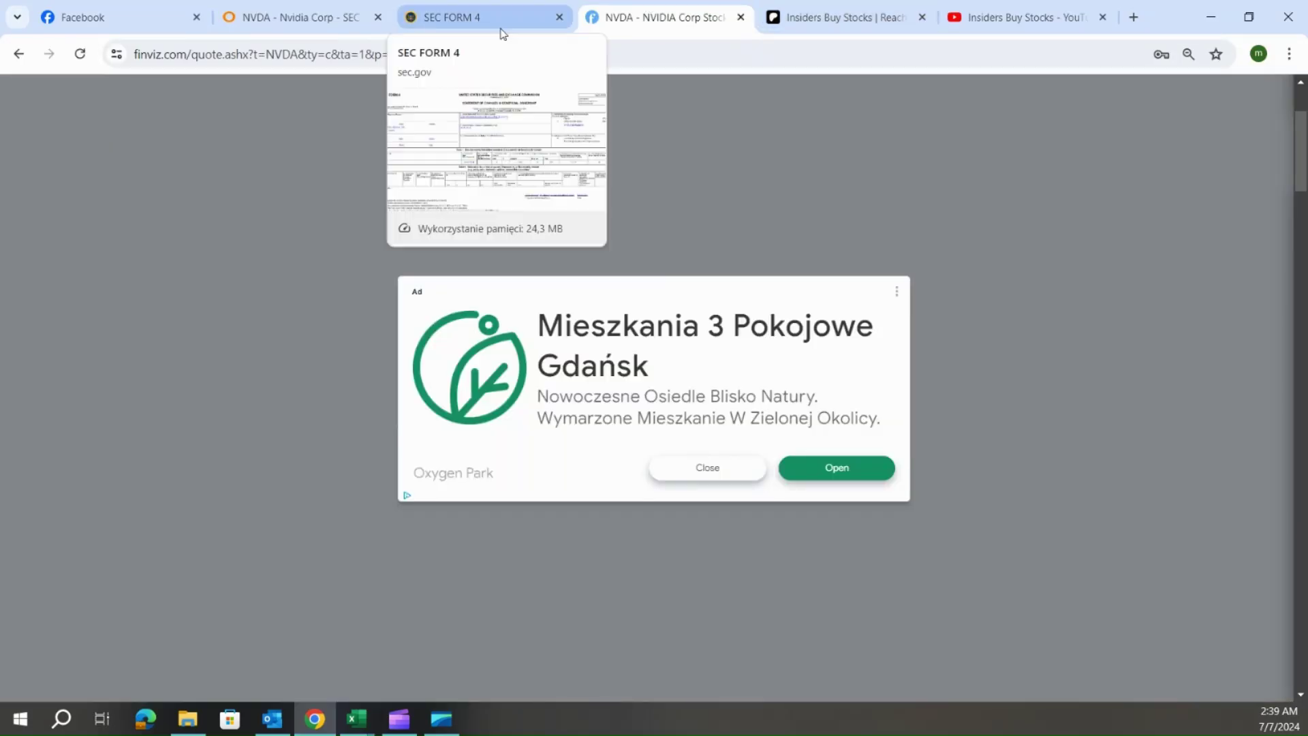
left_click(477, 17)
left_click(300, 17)
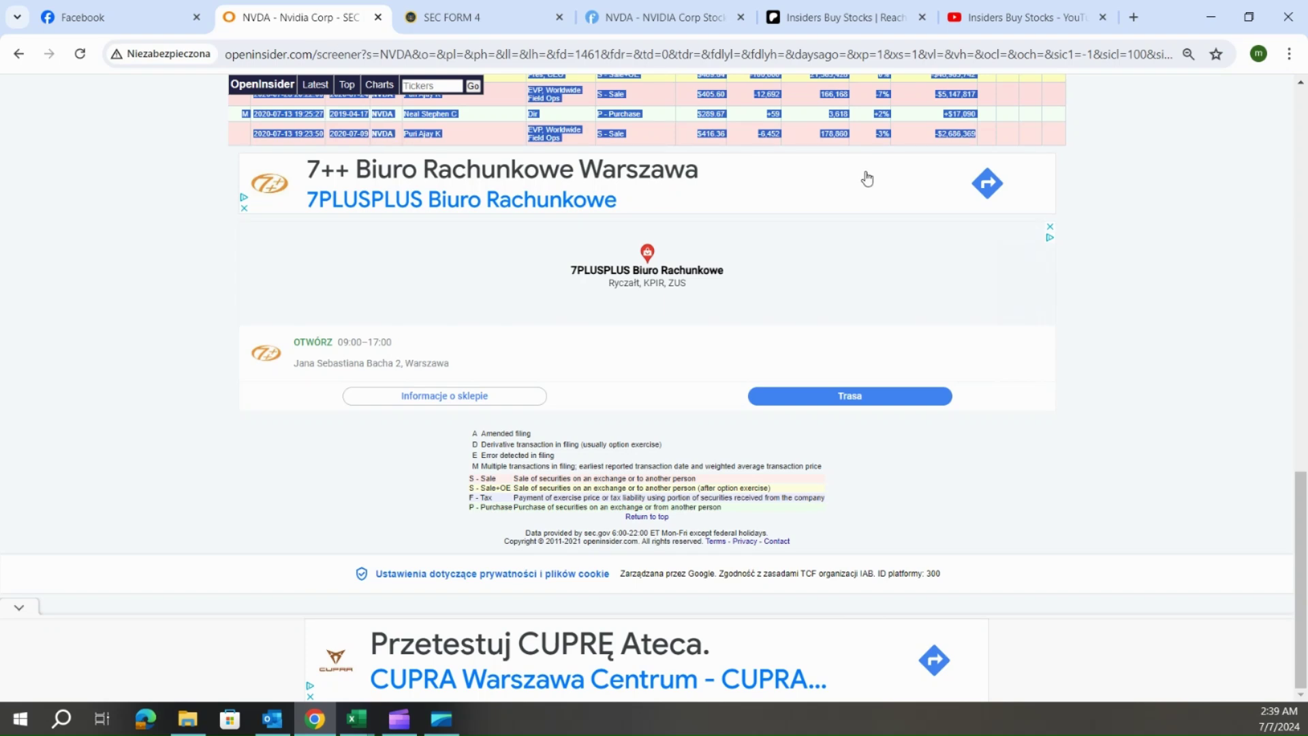
left_click(1290, 157)
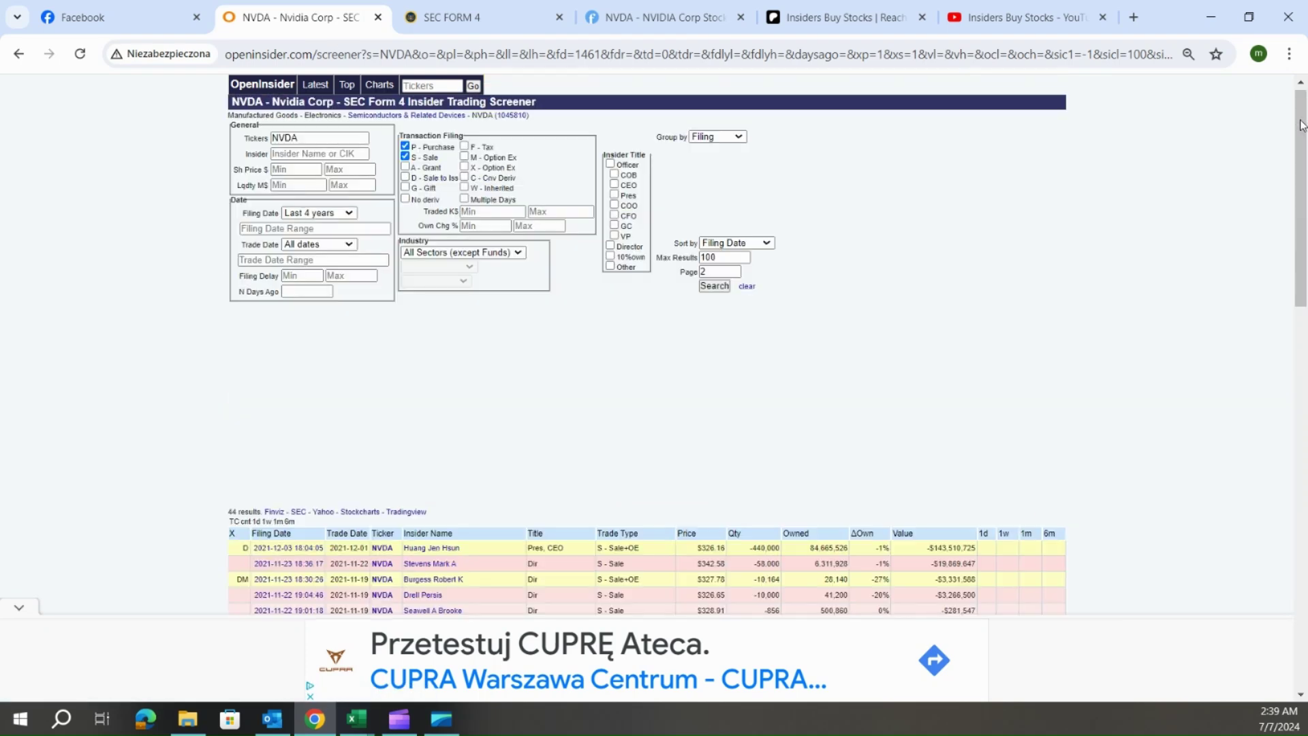
left_click(1302, 130)
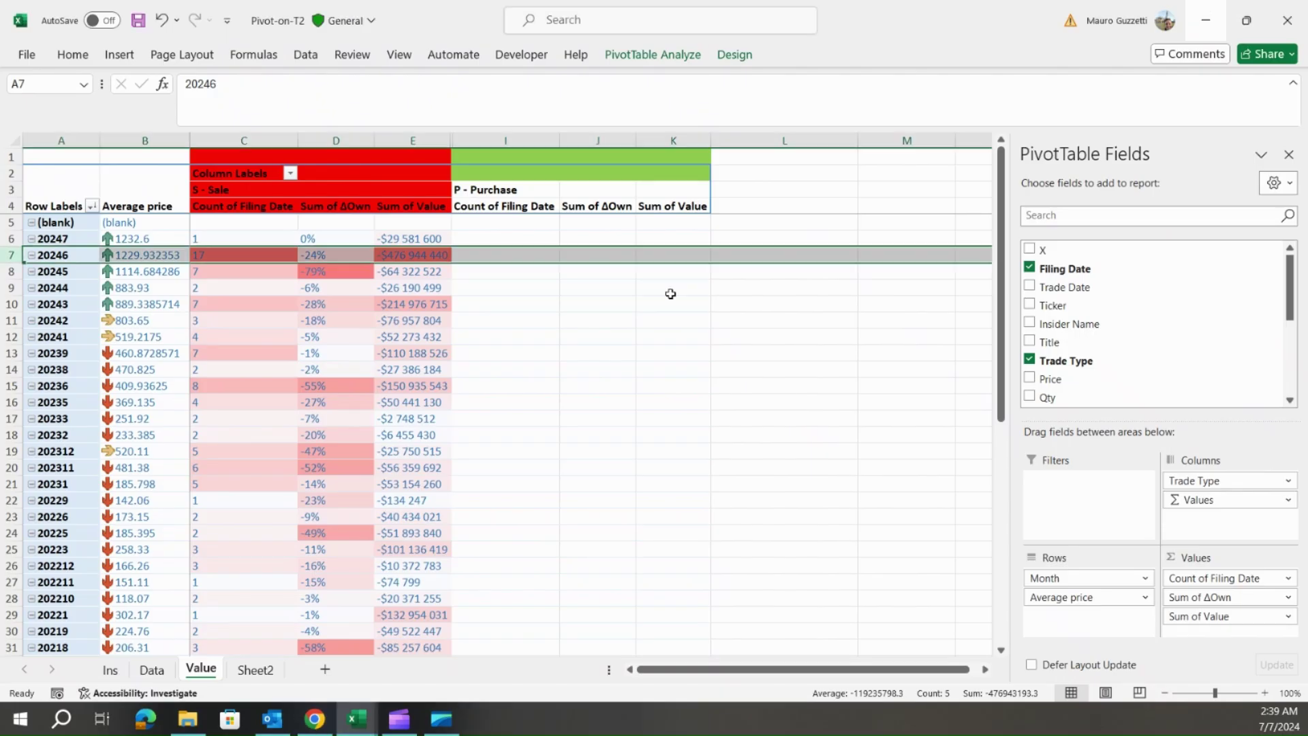
Hide Chrome, then go from the Data sheet to Sheet2's copy of the monthly pivot
left_click(1211, 17)
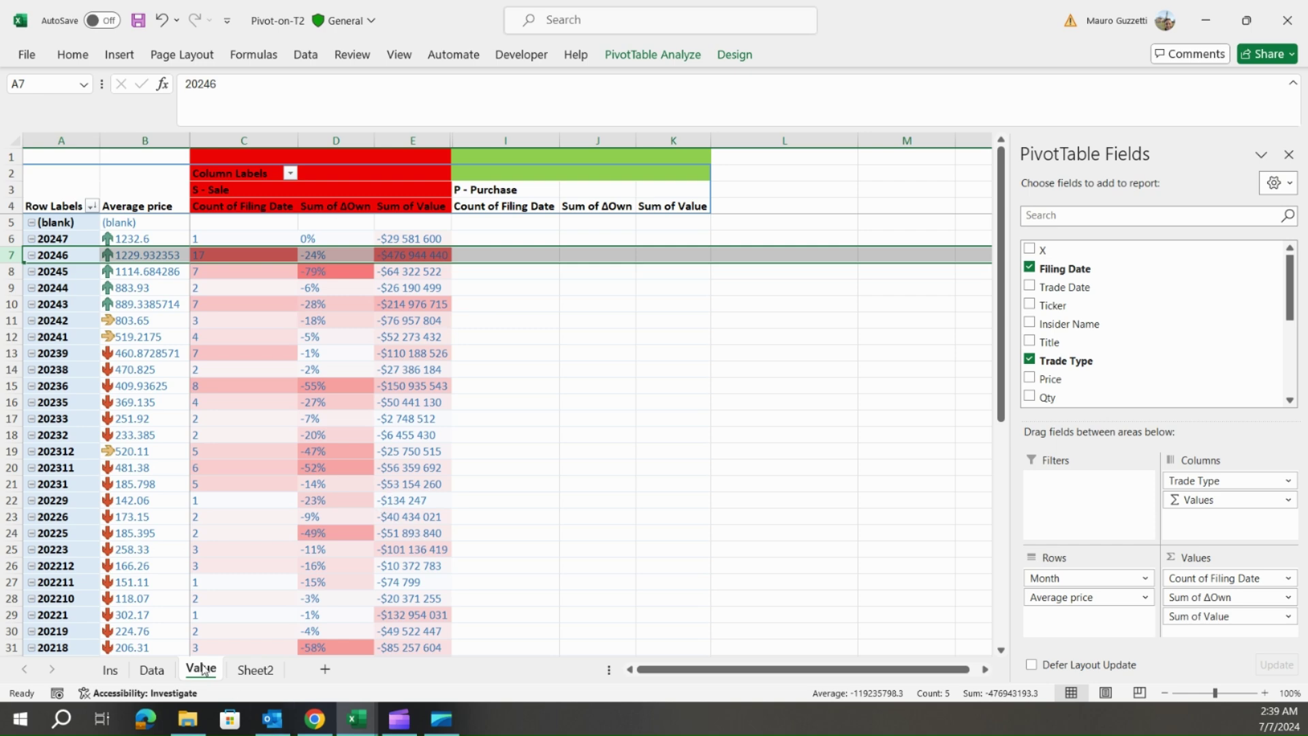
left_click(151, 670)
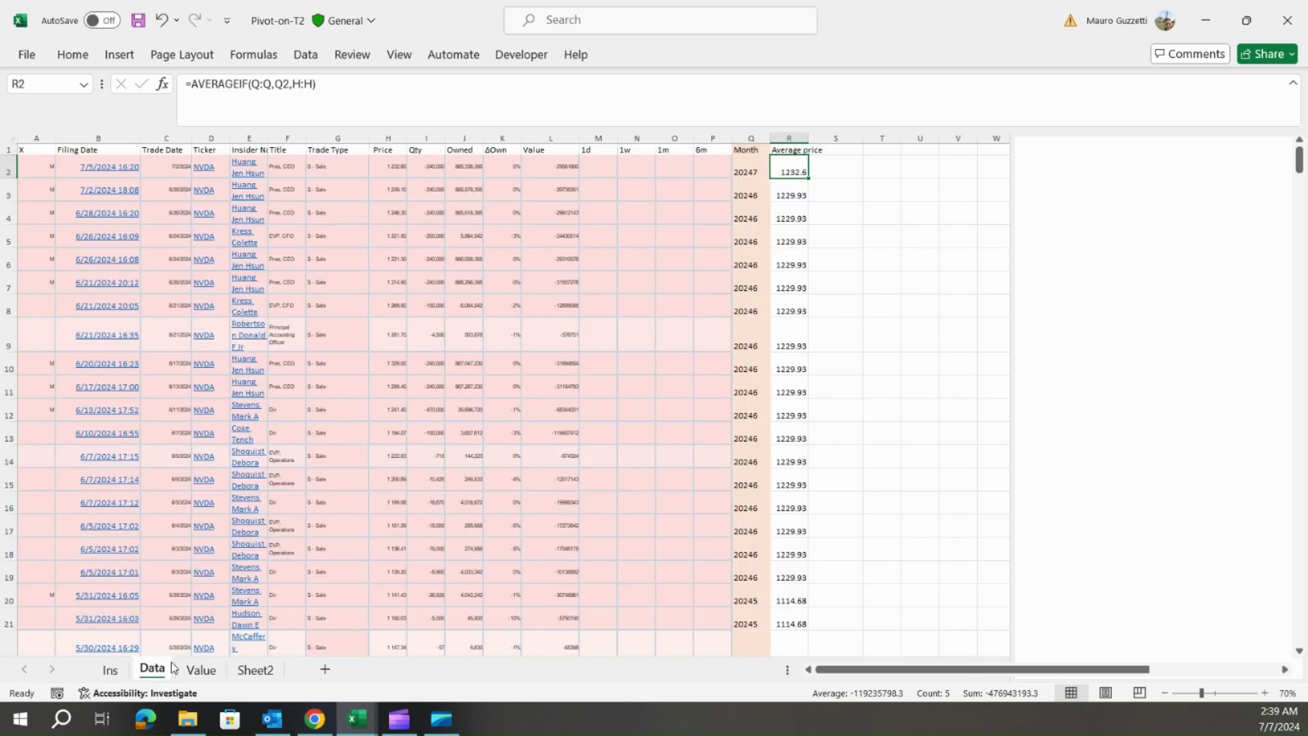
left_click(259, 670)
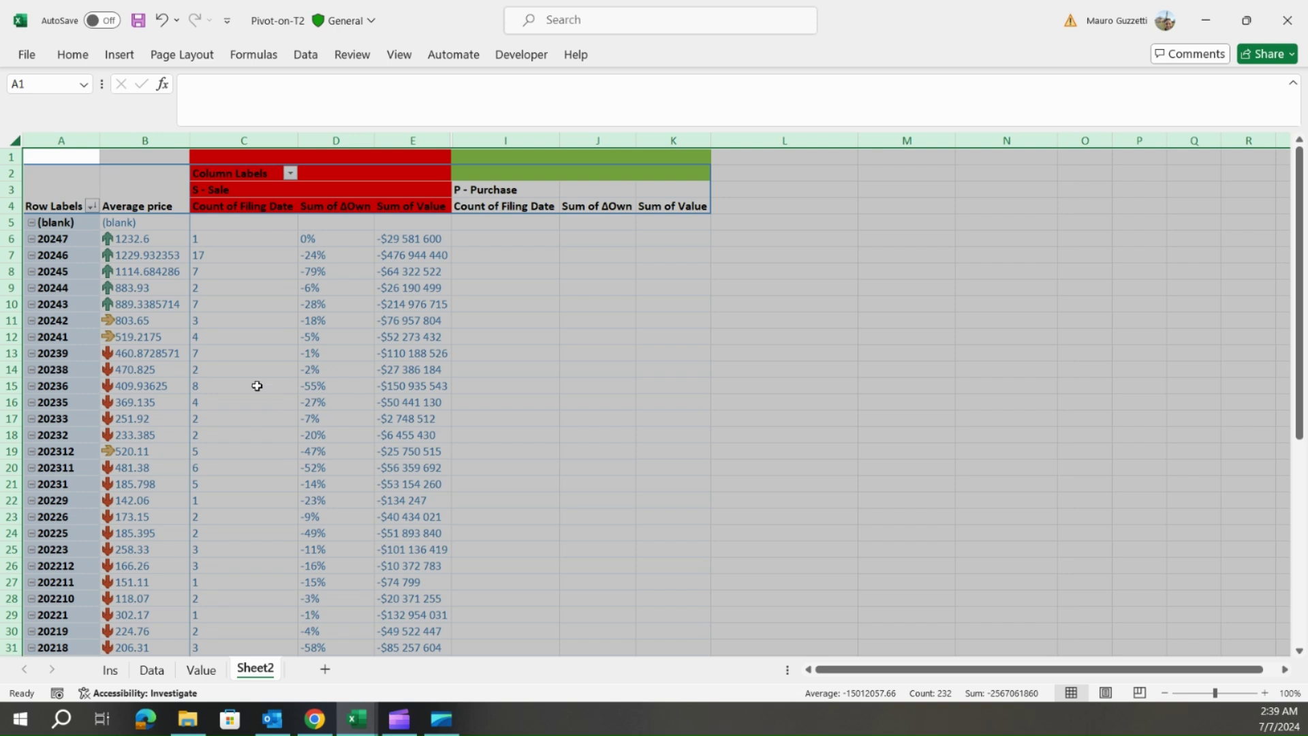
mouse_move(352, 433)
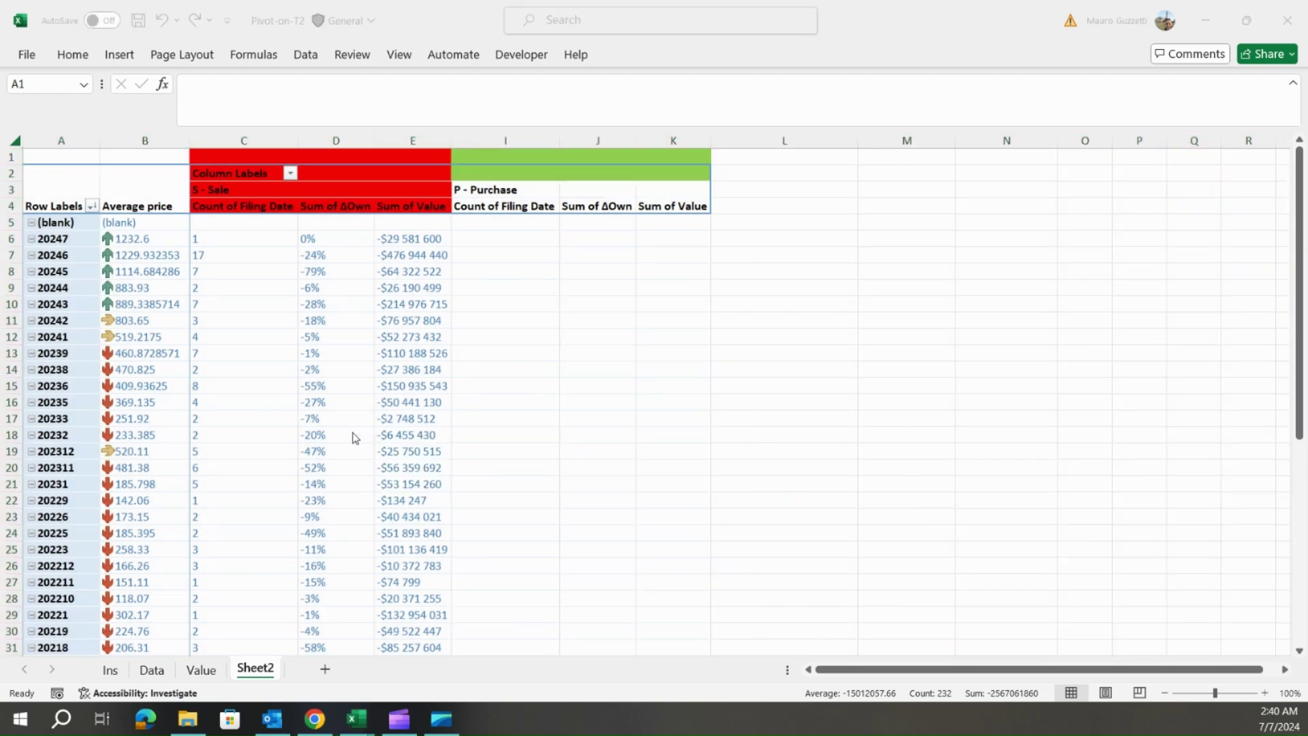
Switch to Chrome's Insiders Buy Stocks Patreon tab and scroll down and back up the page
key("alt+Tab")
left_click(845, 17)
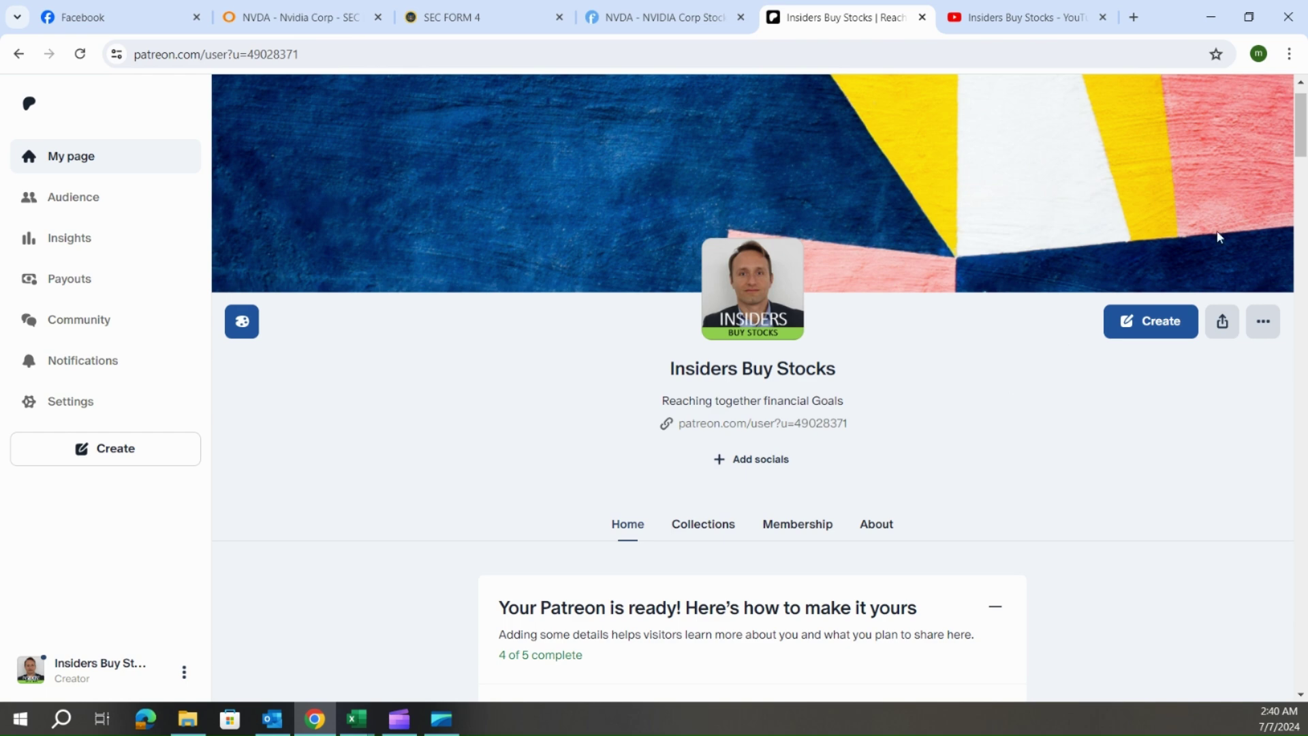
right_click(1303, 182)
left_click(1303, 182)
scroll(1303, 183, "down", 5)
scroll(1305, 181, "up", 5)
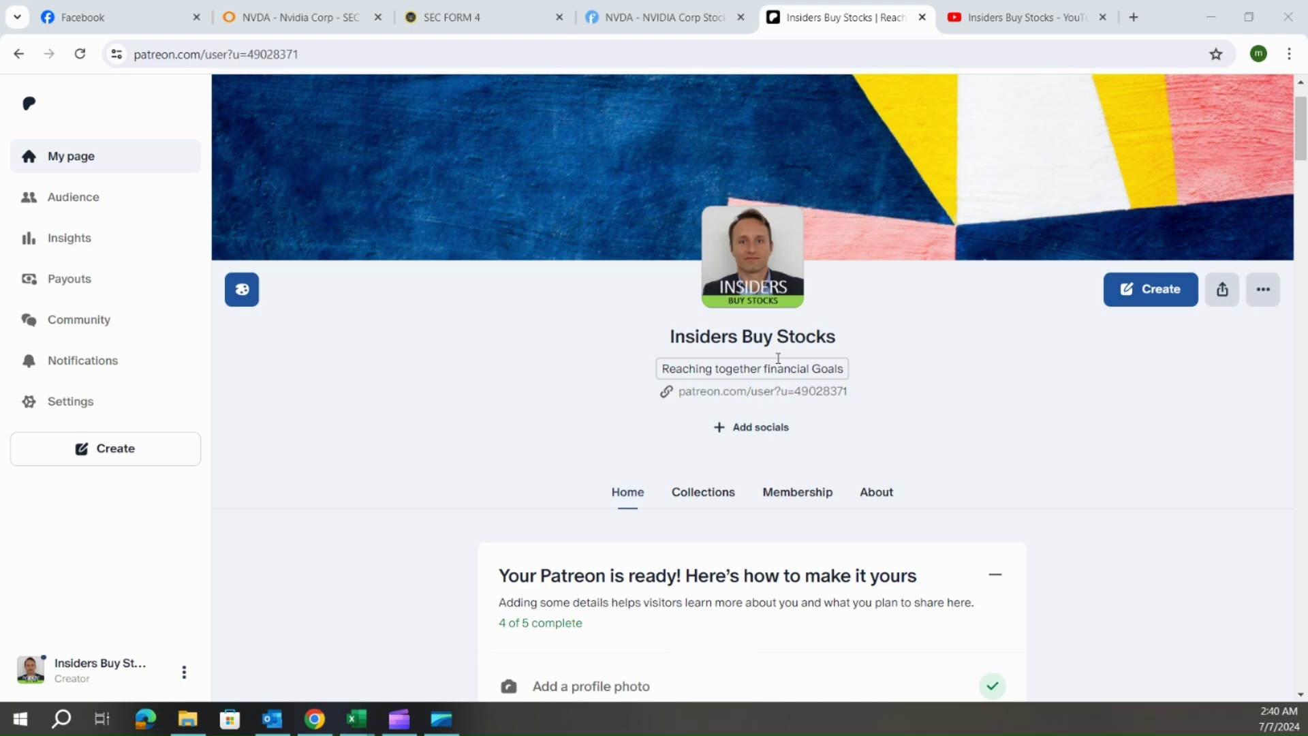
Return to the Insiders track workbook and show the RECAP sheet's month 2406 sector summary
key("alt+Tab")
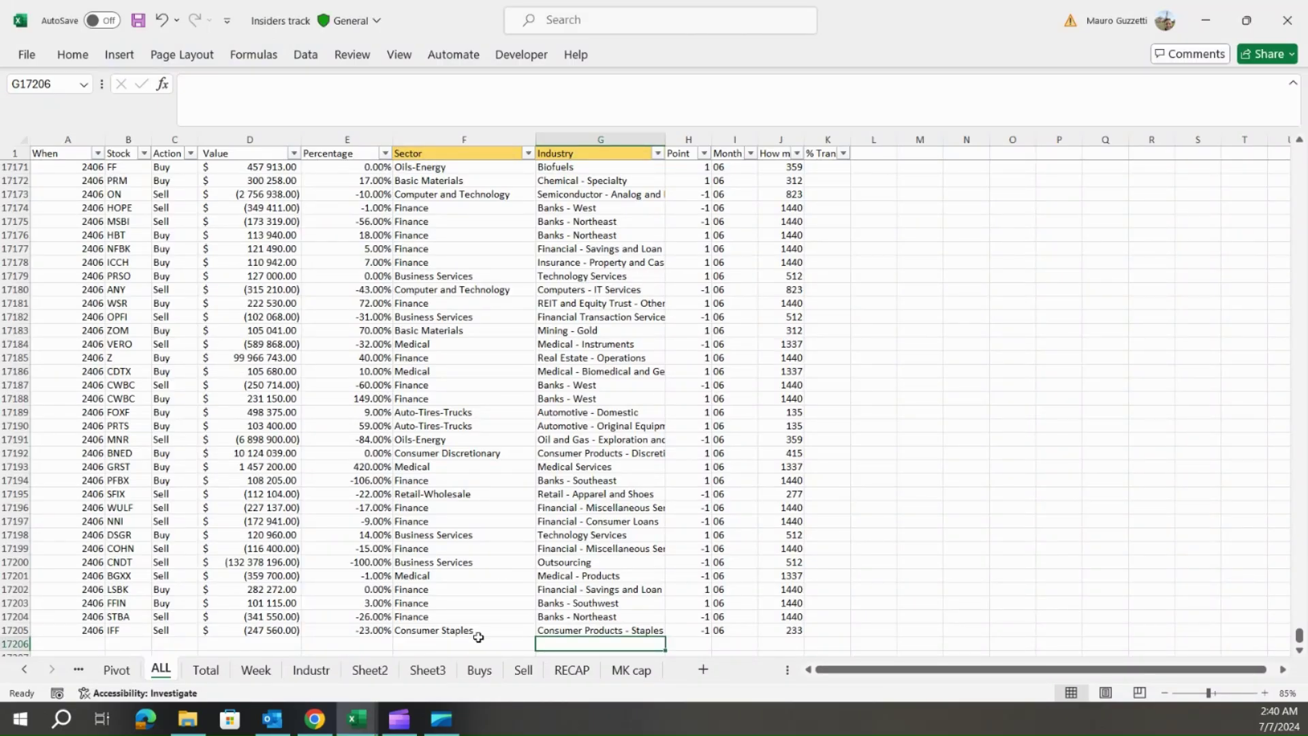
left_click(572, 671)
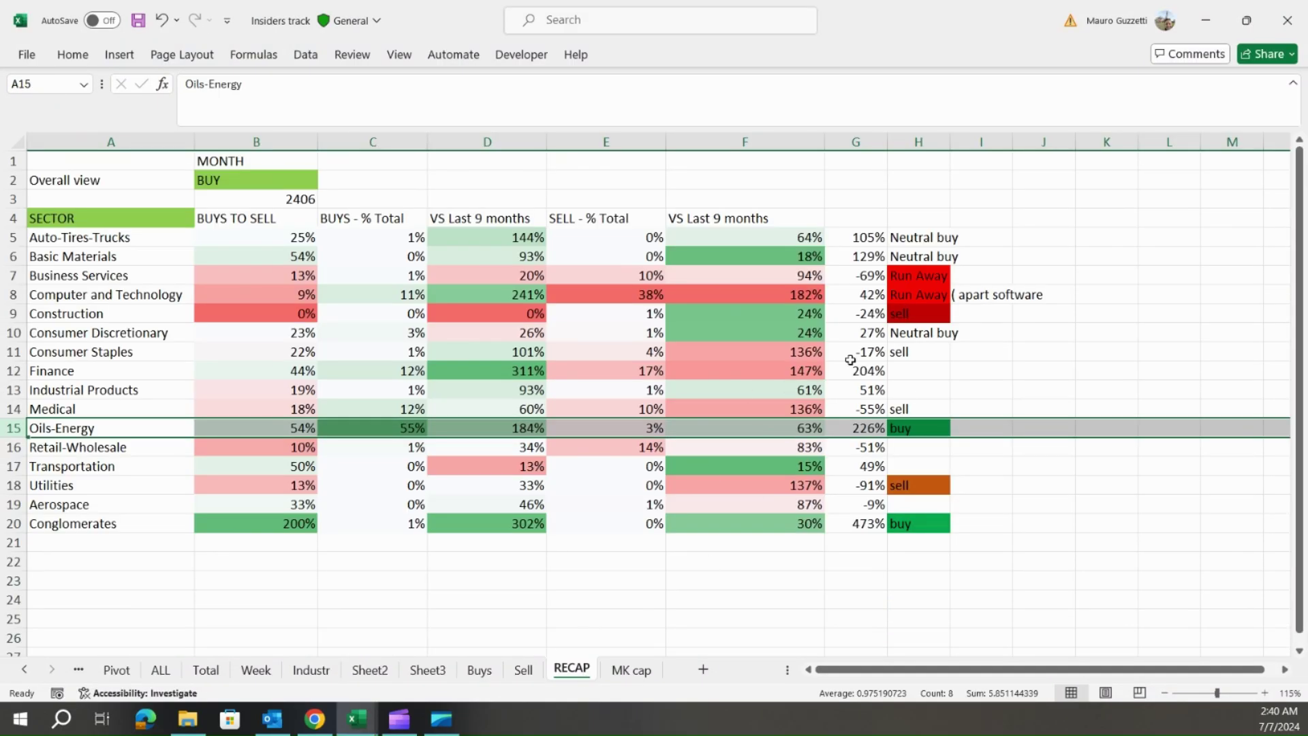